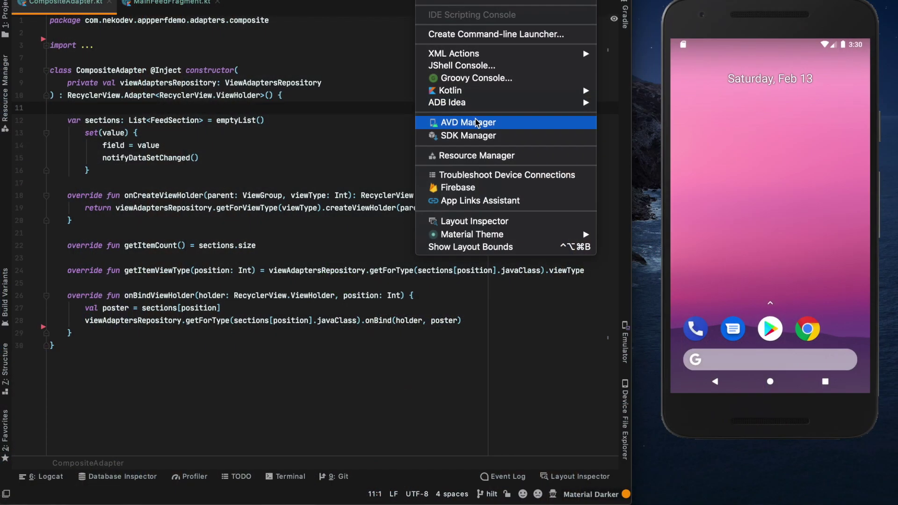
Step: Run Show Layout Bounds to report devices, then Toggle Layout Bounds on and off again
left_click(503, 249)
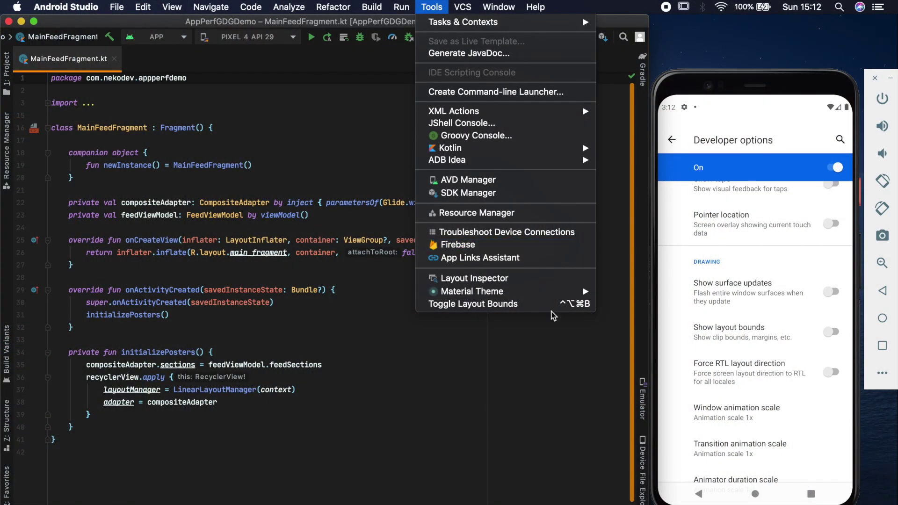
left_click(549, 305)
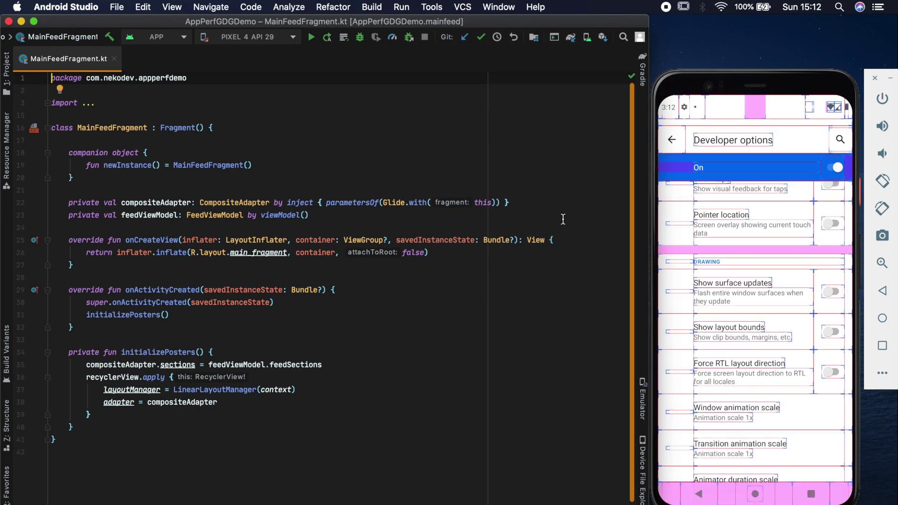
left_click(431, 6)
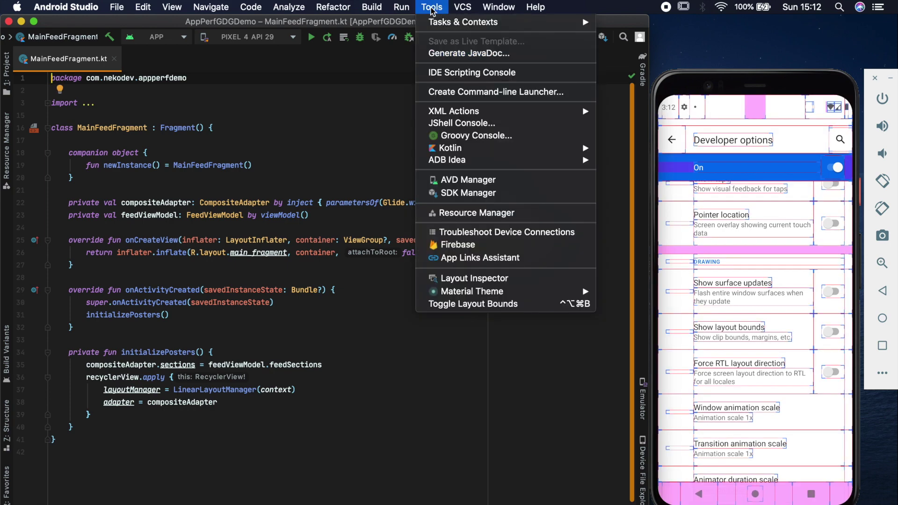
left_click(447, 305)
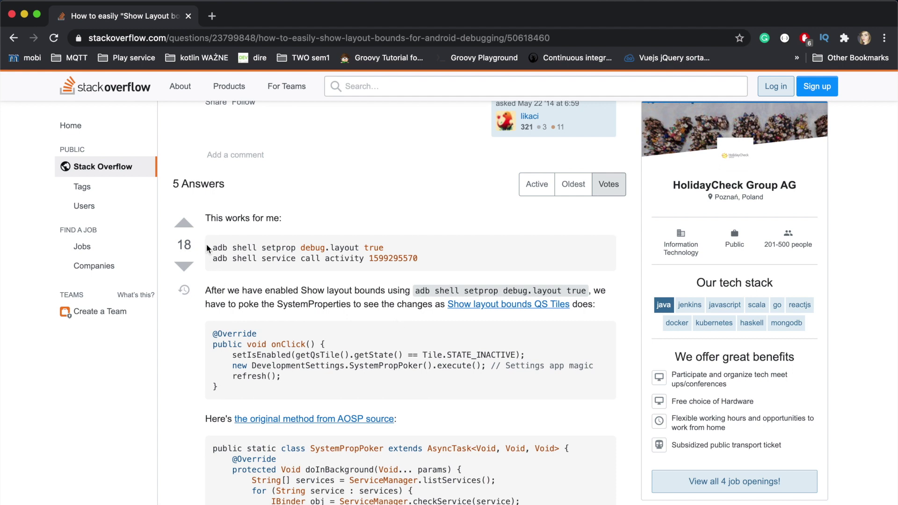
left_click_drag(210, 246, 395, 258)
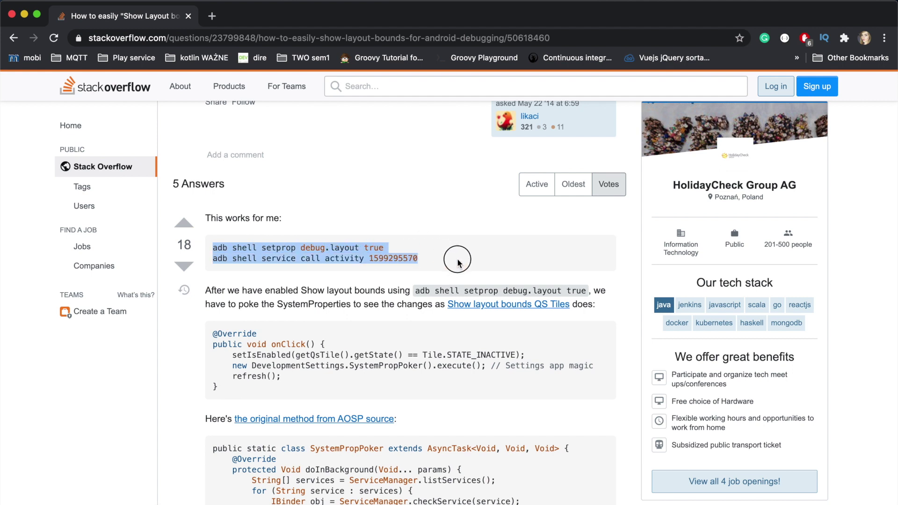
left_click(407, 255)
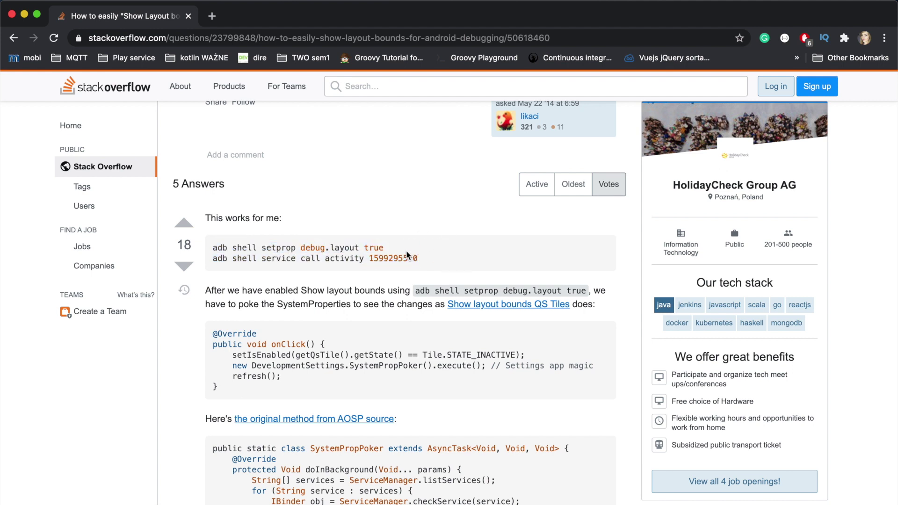
left_click_drag(441, 261, 211, 262)
left_click_drag(419, 260, 368, 260)
scroll(368, 258, "down", 2)
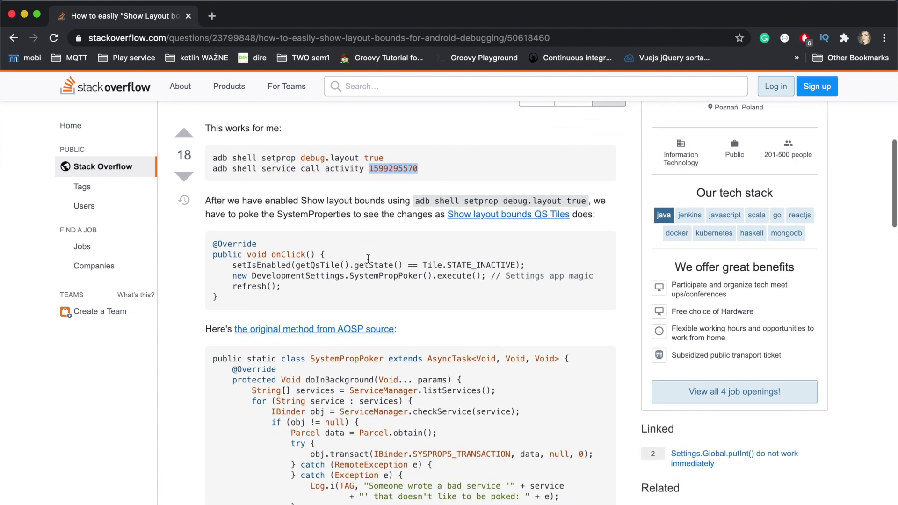
scroll(367, 260, "down", 3)
scroll(367, 259, "down", 2)
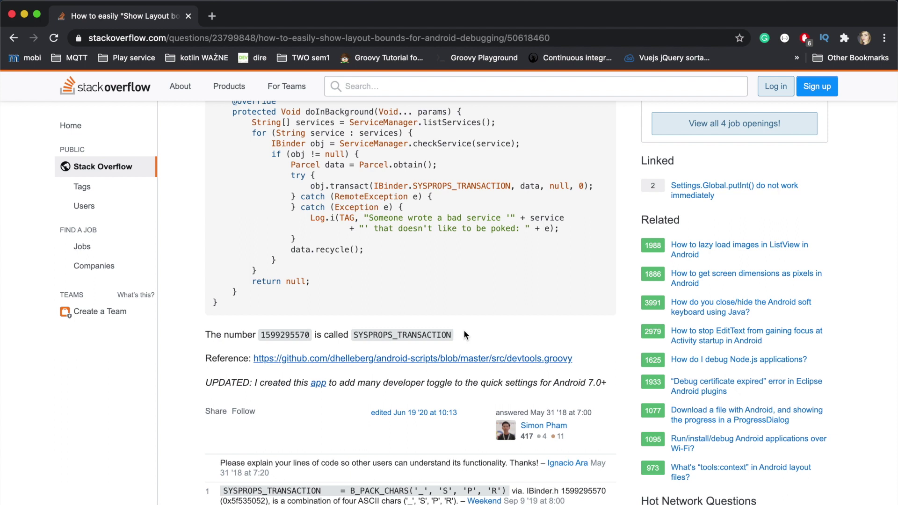
scroll(464, 334, "up", 3)
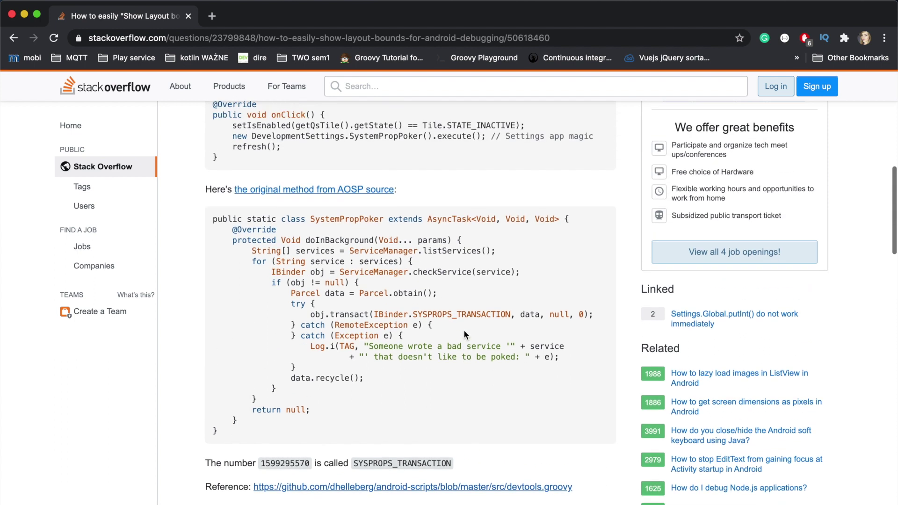
scroll(464, 335, "up", 2)
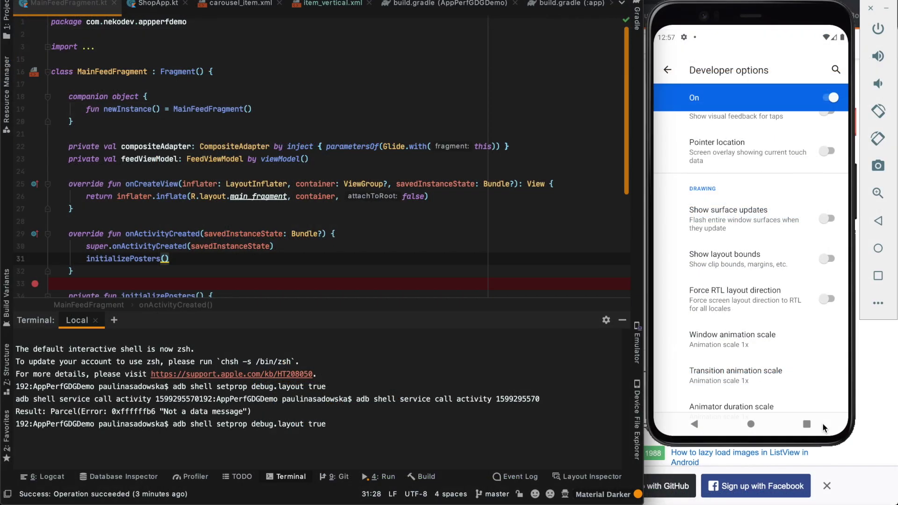
Step: Run 'adb shell setprop debug.layout true' with the service call, then repeat both using false
key("Return")
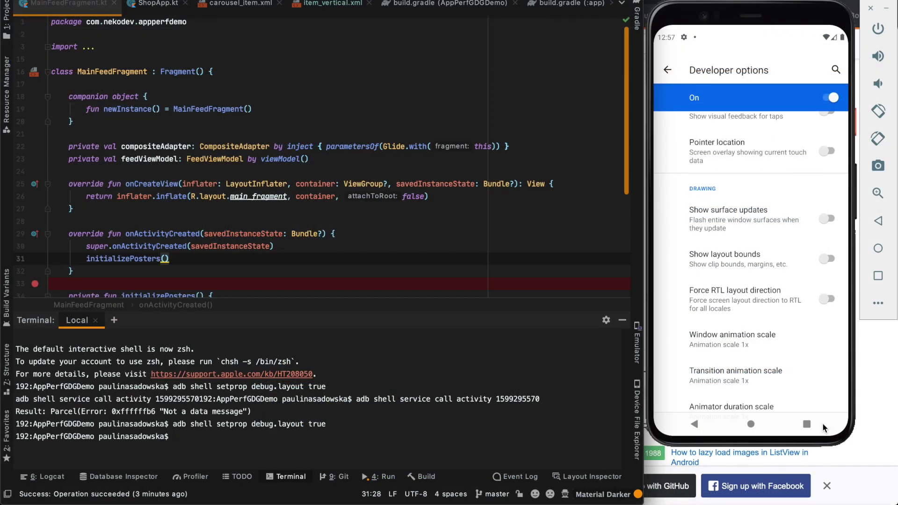
type("adb shell service call activity 1599295570")
key("Return")
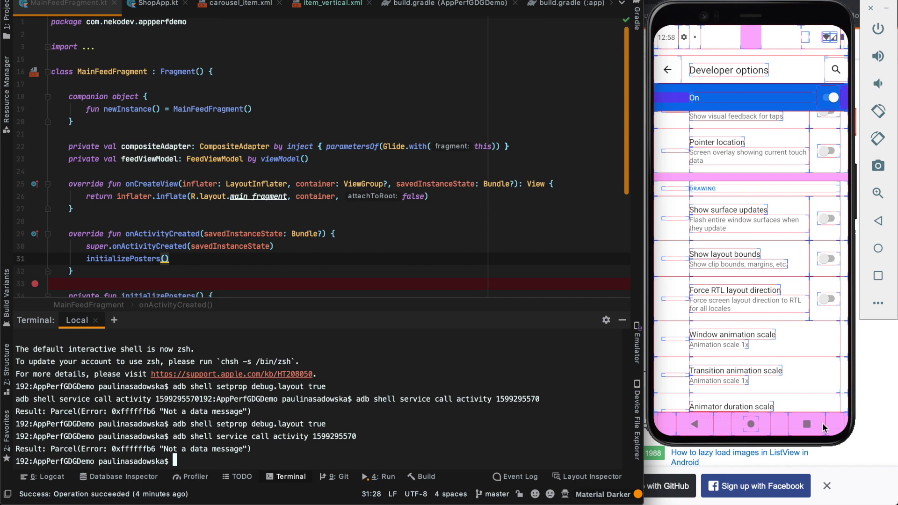
key("Up")
key("Up")
key("BackSpace")
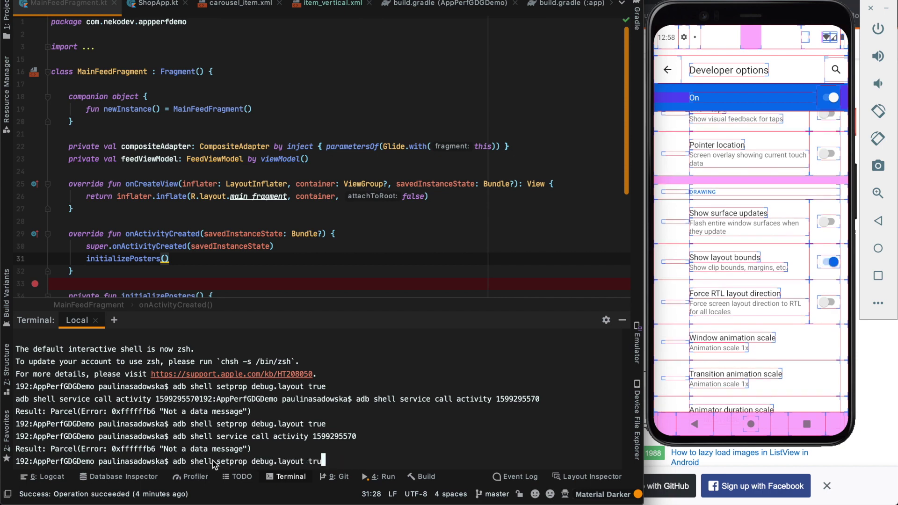
key("BackSpace")
key("BackSpace")
key("BackSpace")
type("false")
key("Return")
key("Up")
key("Up")
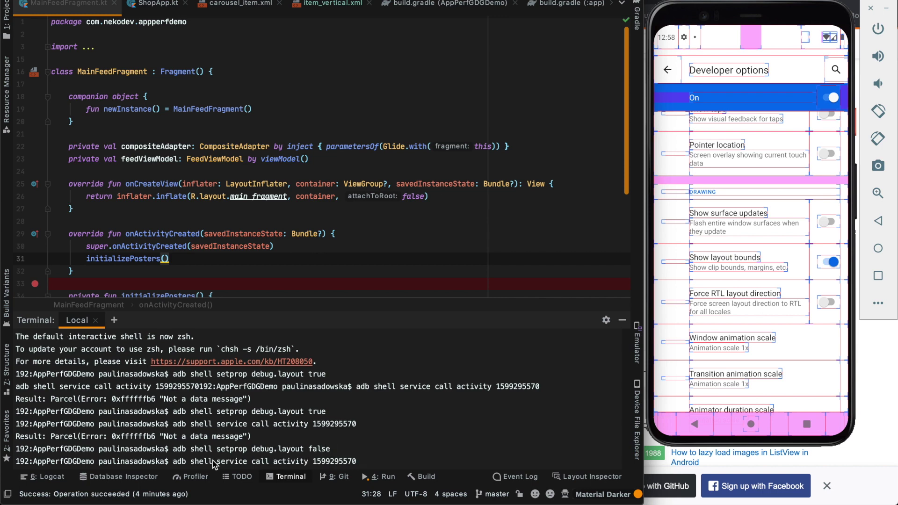
key("Return")
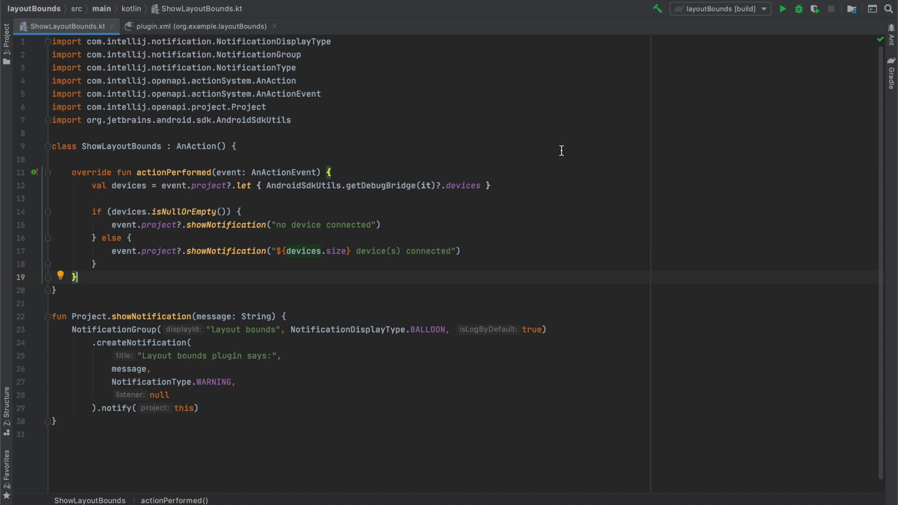
Step: Insert two new lines after the devices declaration on line 12 of ShowLayoutBounds.kt
left_click_drag(510, 186, 39, 184)
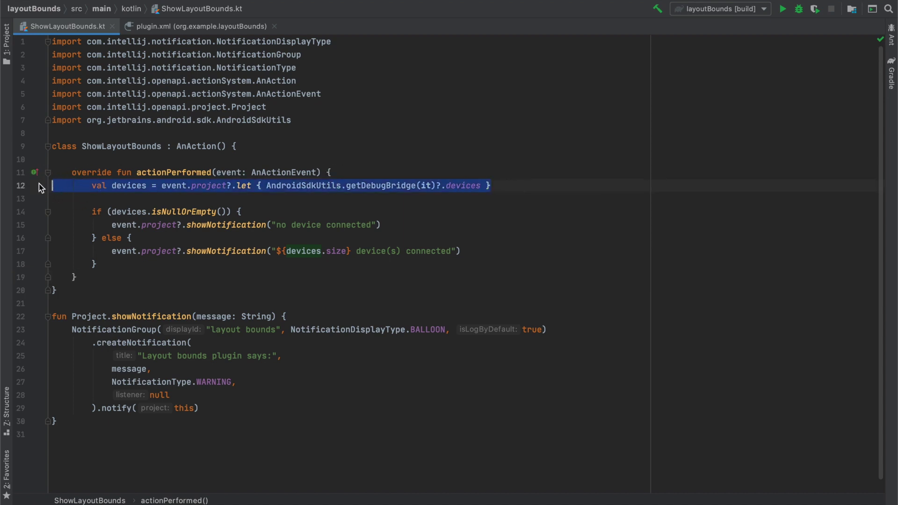
left_click(311, 185)
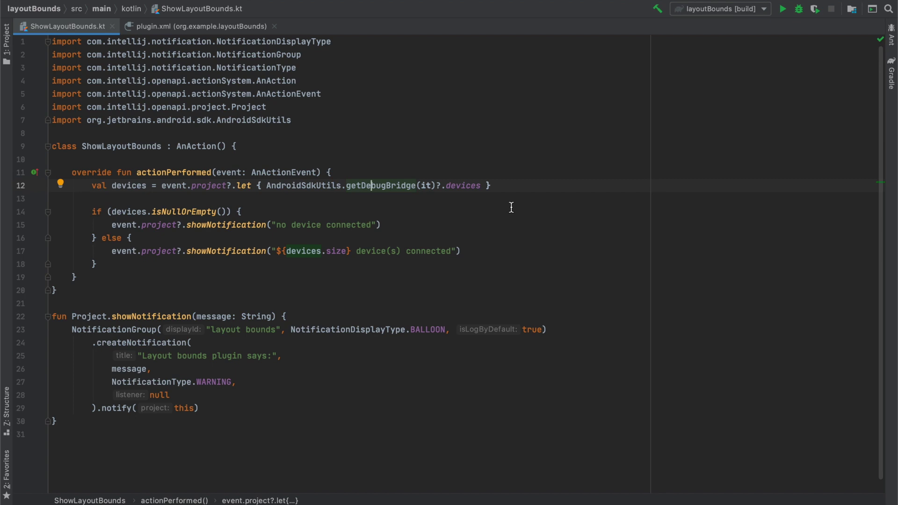
left_click(507, 191)
key("Return")
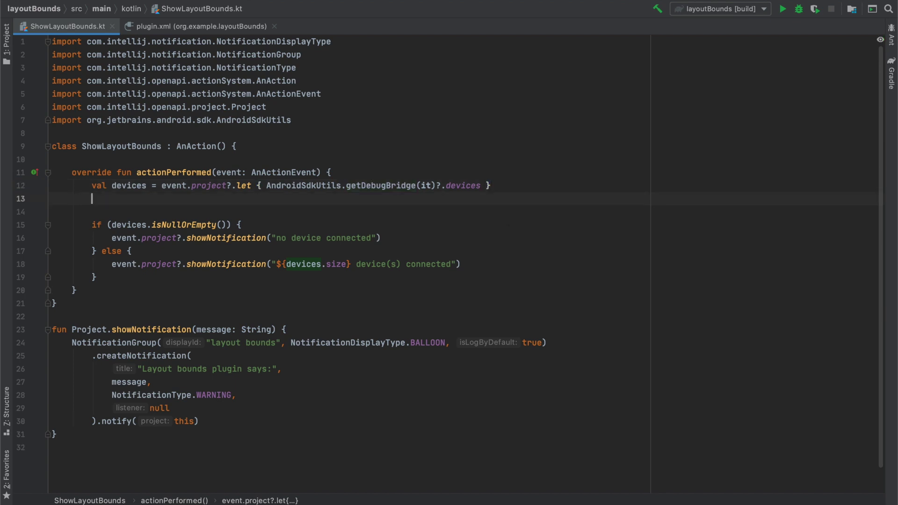
key("Return")
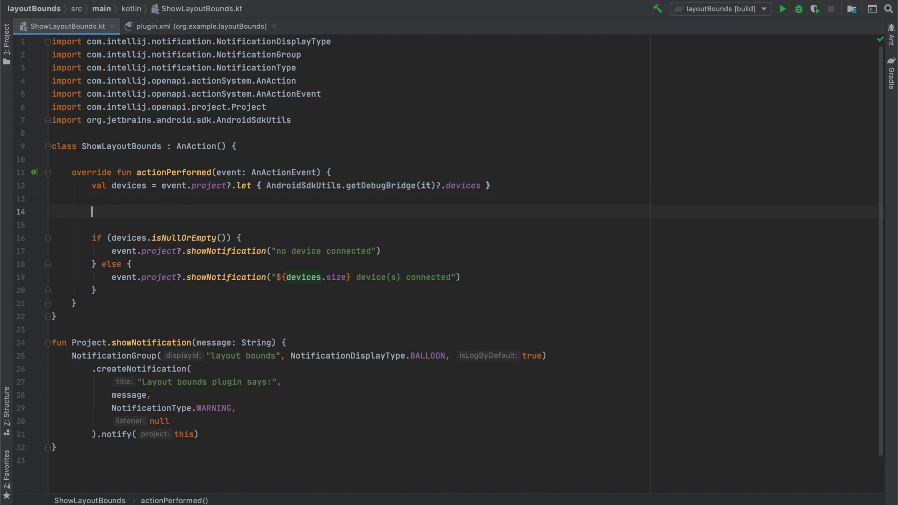
type("de")
type("vices?.")
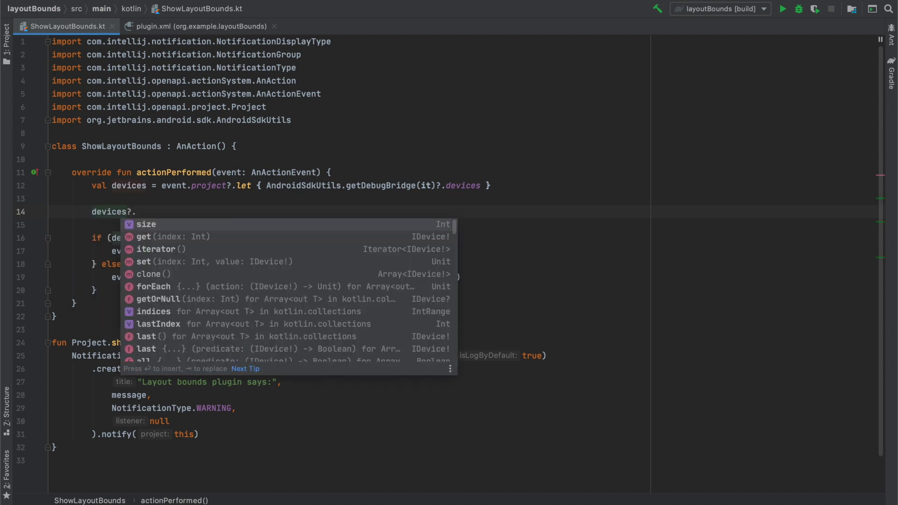
type("take")
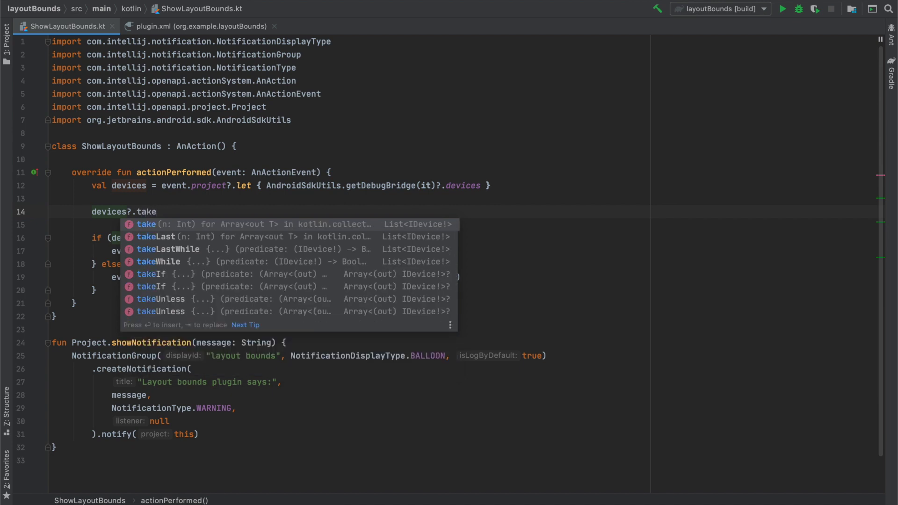
Step: Write a devices.takeIf { it.isNotEmpty() }?.forEach loop with a '?: run {' fallback block
key("Down")
key("Down")
key("Down")
key("Down")
key("Return")
type("it.")
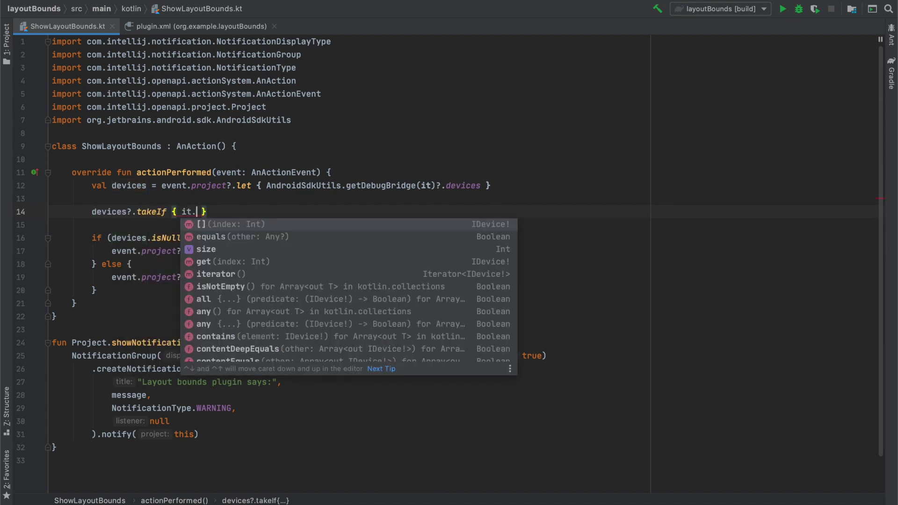
type("is")
key("Return")
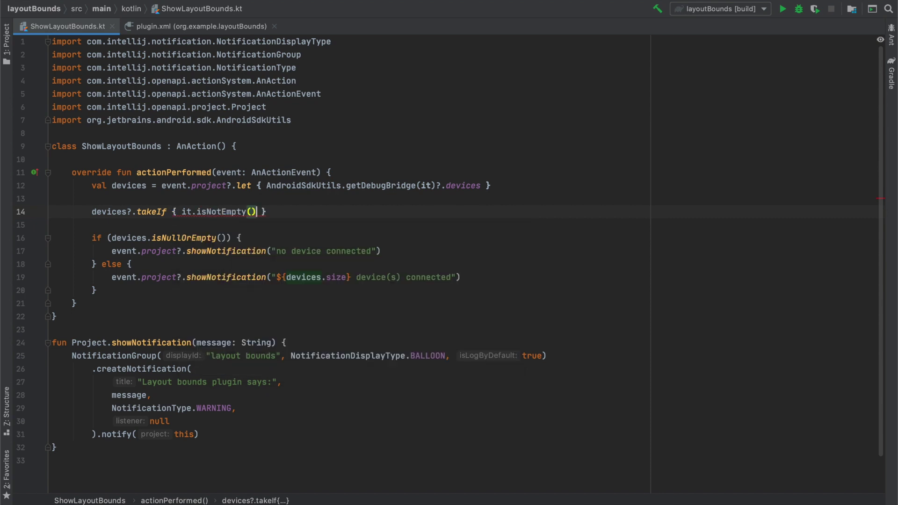
key("End")
type("?.")
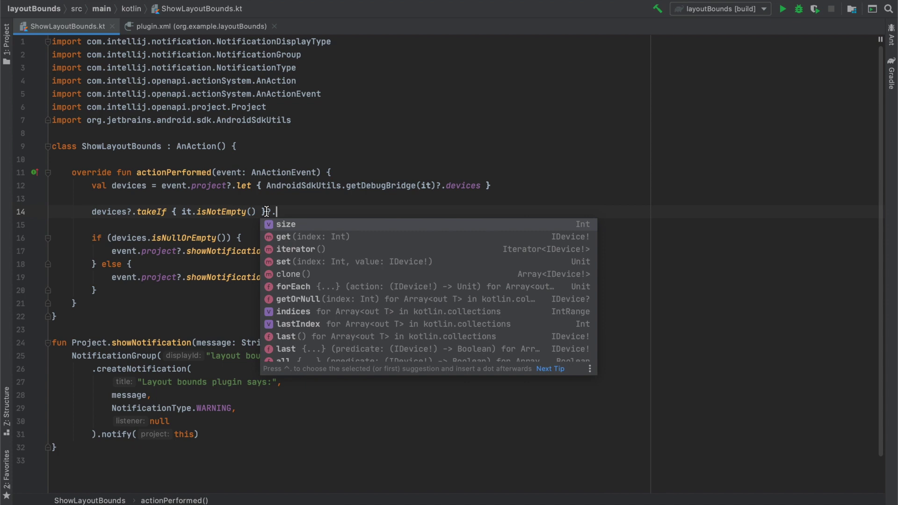
type("for")
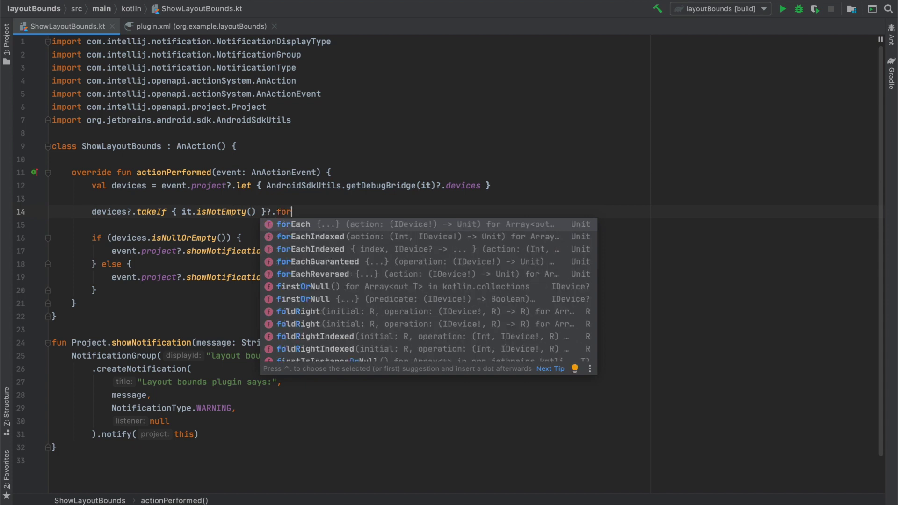
key("Return")
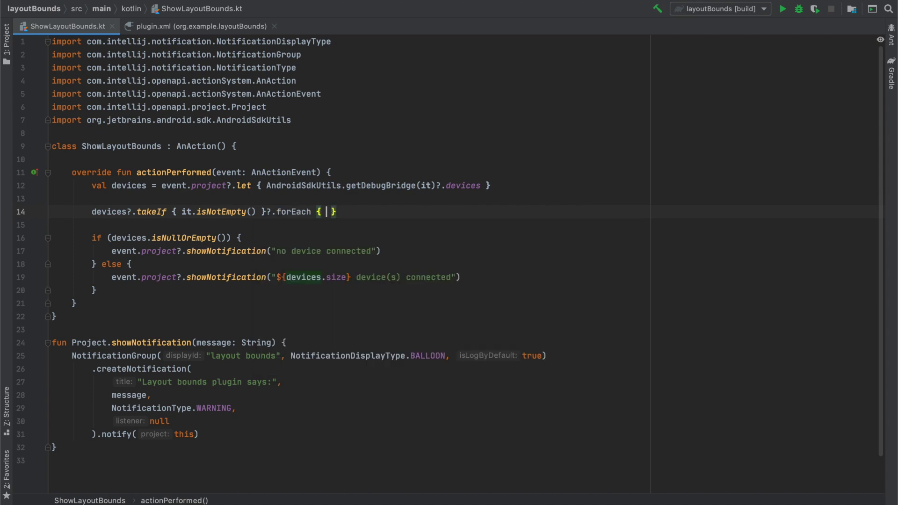
key("Return")
type("// a")
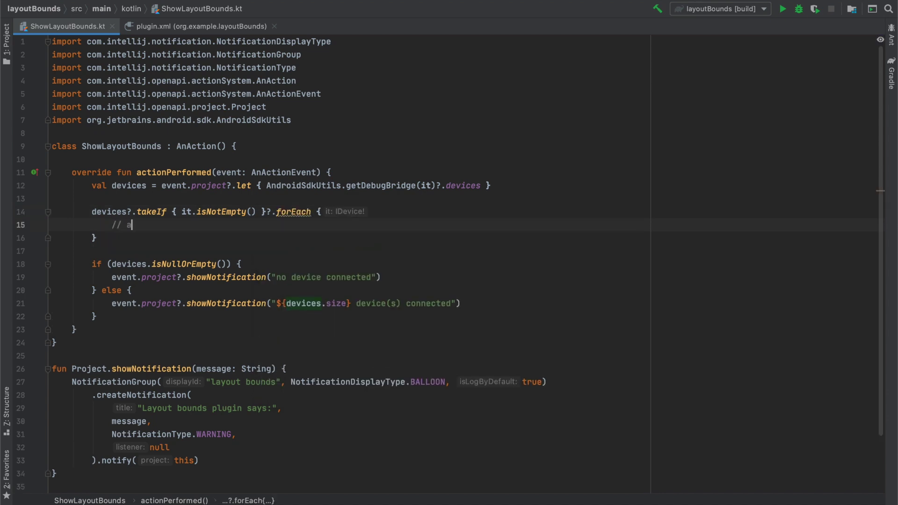
type("db co")
type("mmand")
key("Down")
type("?: ")
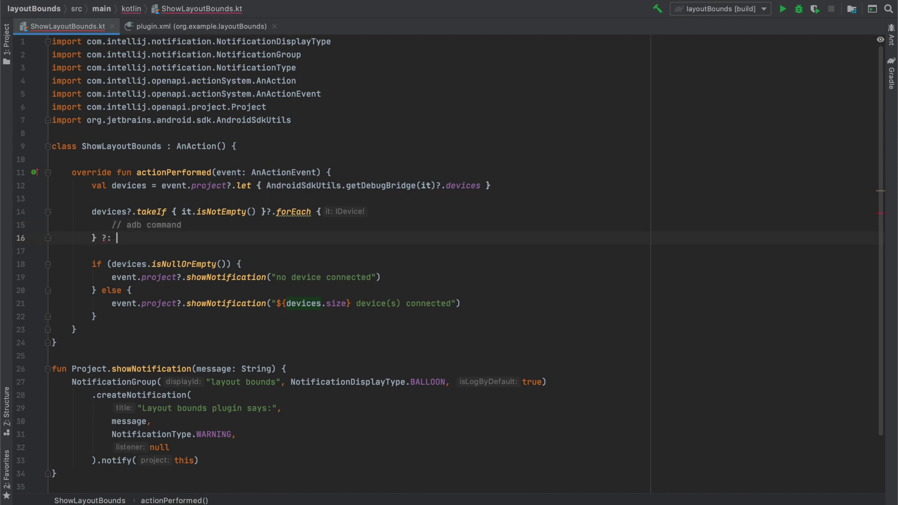
type("run {")
key("Return")
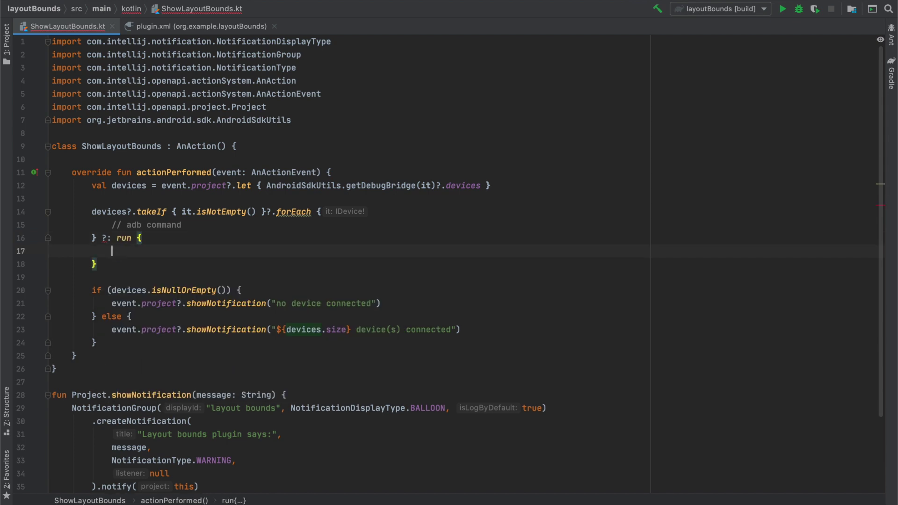
Step: Move the "no device connected" notification call from the if branch into the run block
left_click_drag(381, 303, 111, 303)
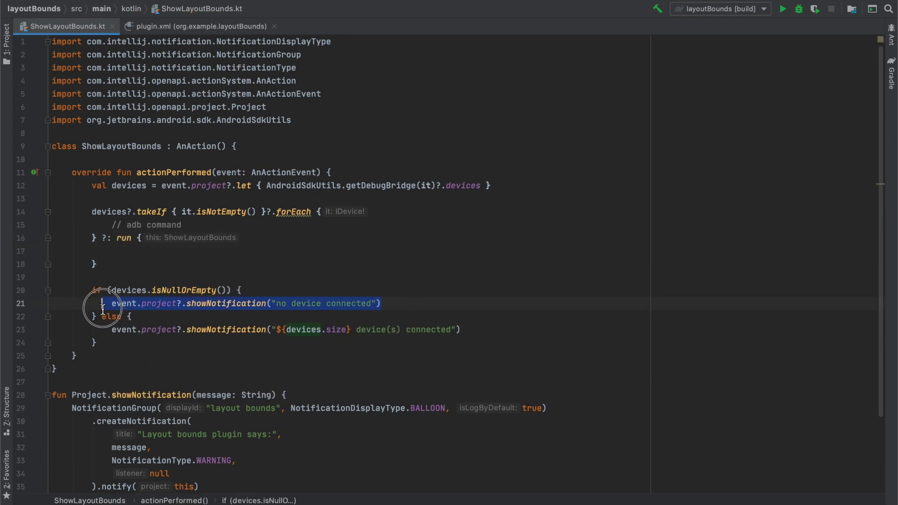
key("ctrl+x")
left_click(112, 250)
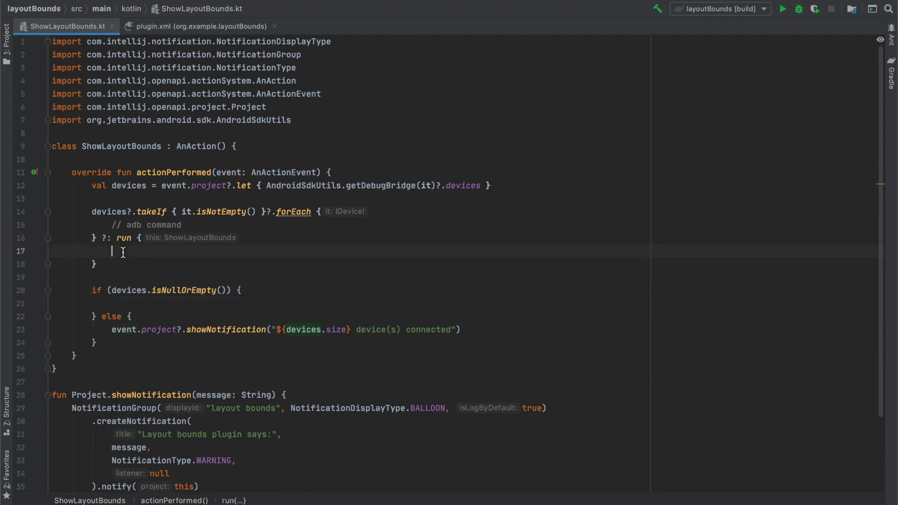
key("ctrl+v")
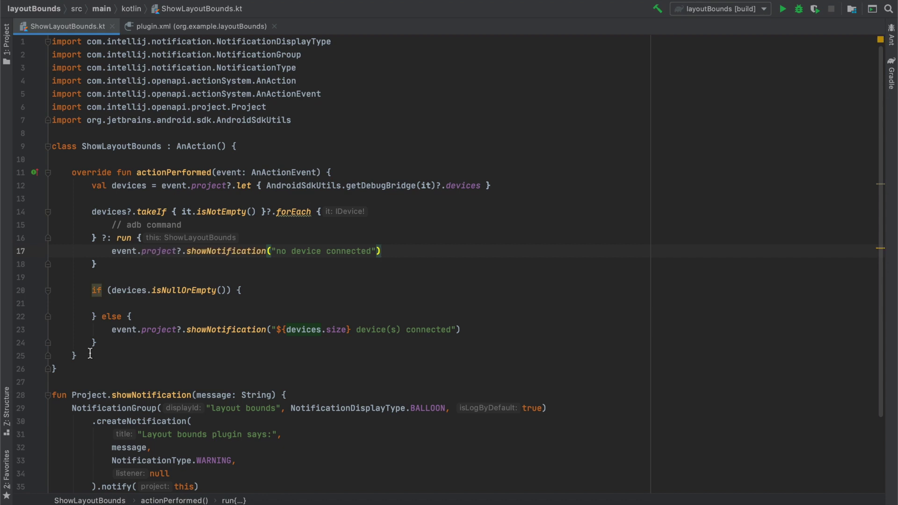
Step: Delete the old if/else block and the '// adb command' placeholder comment
left_click_drag(98, 342, 2, 276)
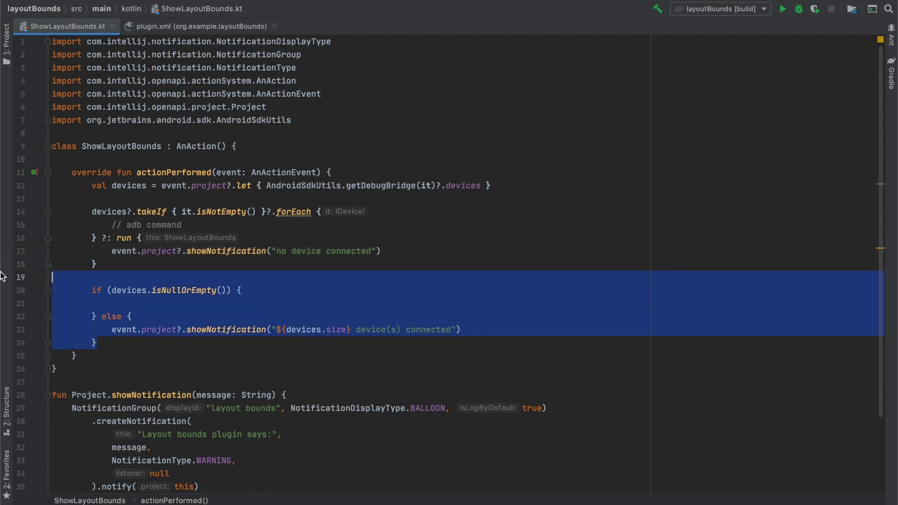
key("BackSpace")
key("BackSpace")
left_click(181, 224)
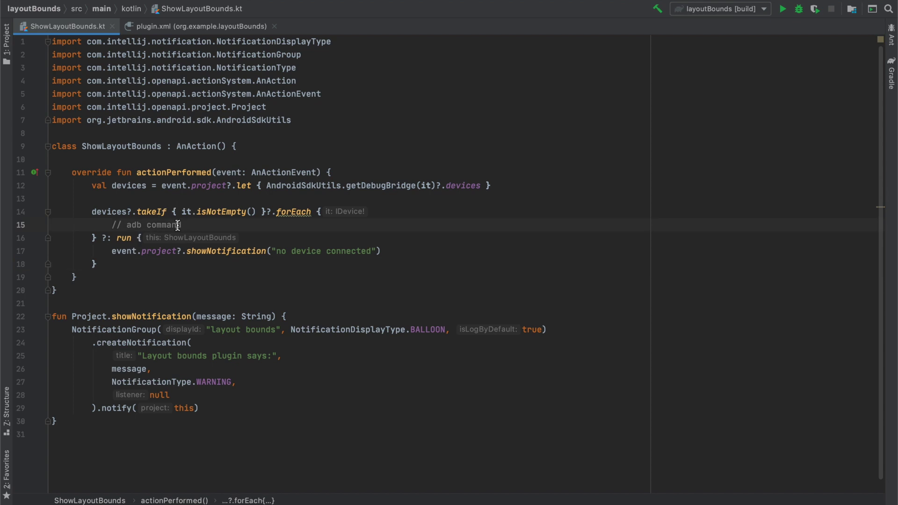
left_click_drag(182, 224, 110, 226)
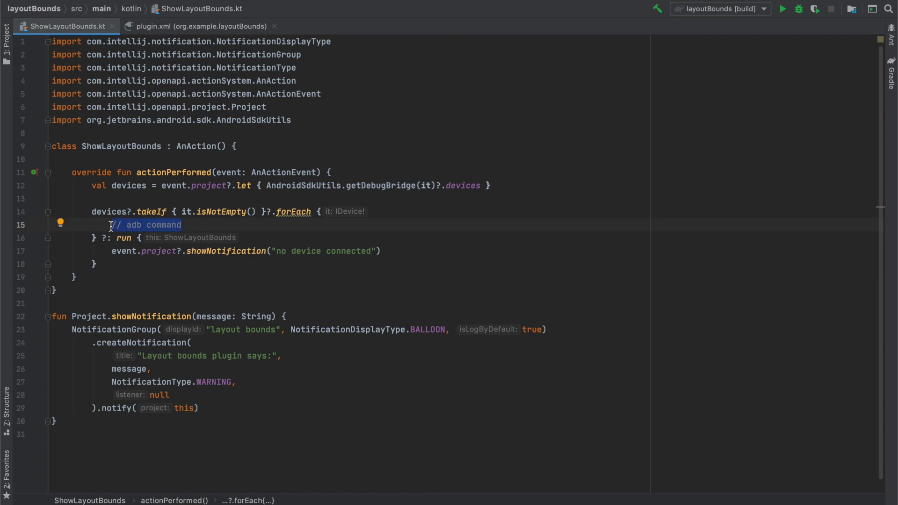
key("BackSpace")
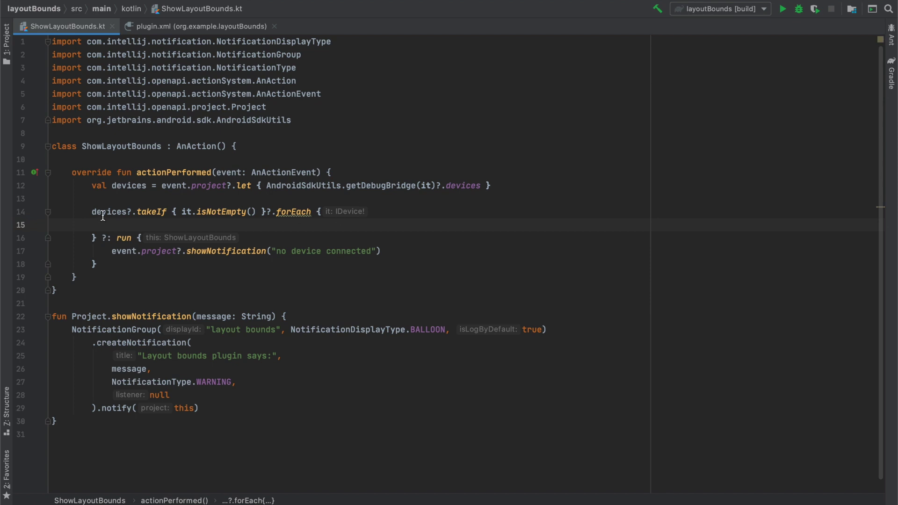
left_click(362, 213)
type("device ->")
Step: Add a 'device ->' lambda calling device.executeShellCommand with the setprop debug.layout true string
key("super+alt+l")
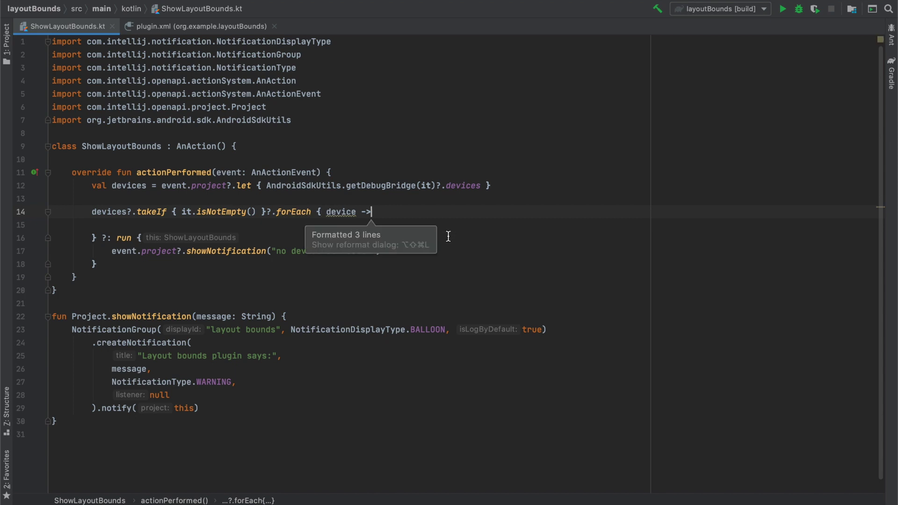
key("Return")
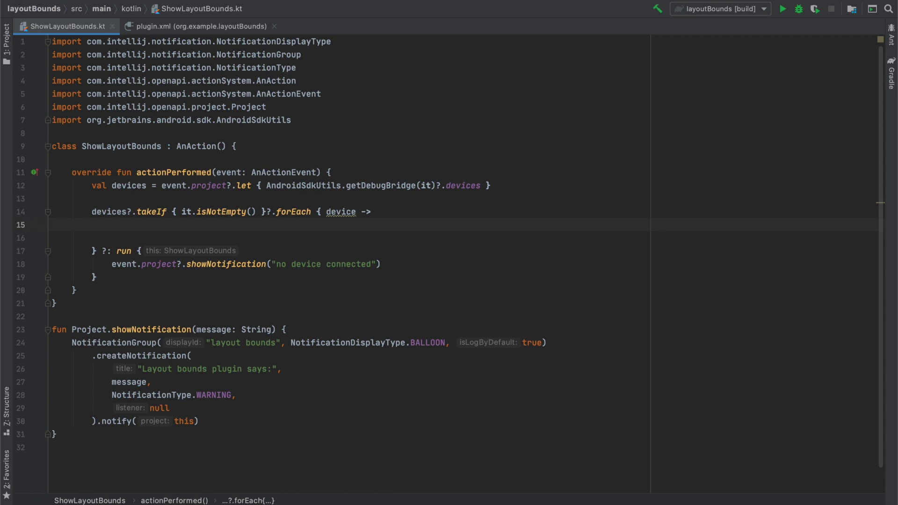
type("dev")
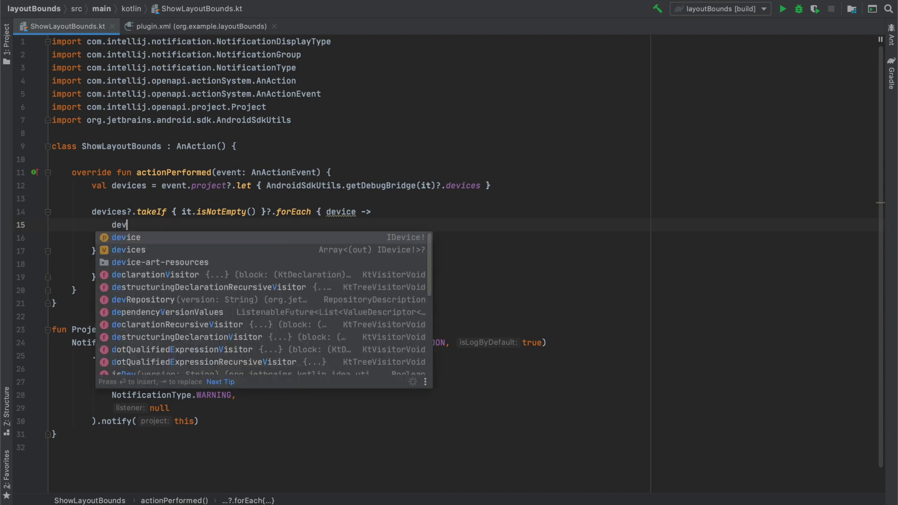
key("Return")
type(".")
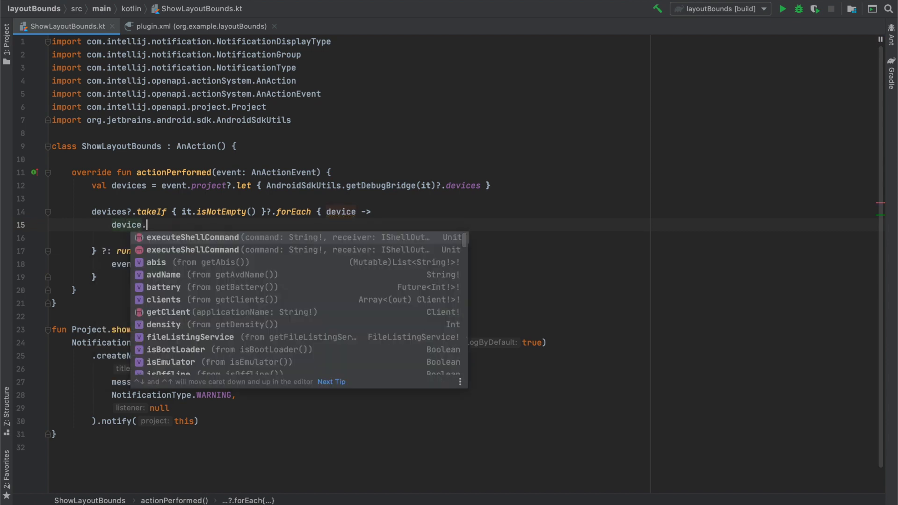
key("Return")
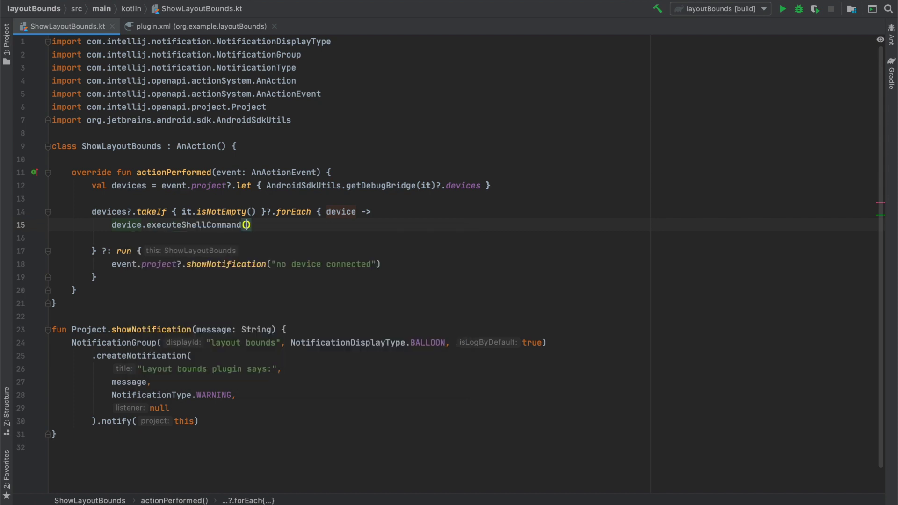
key("Return")
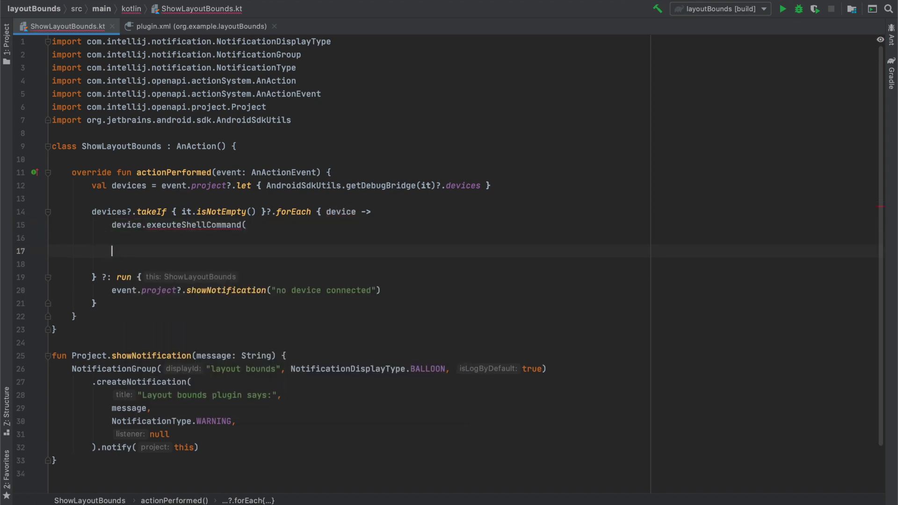
key("ctrl+alt+l")
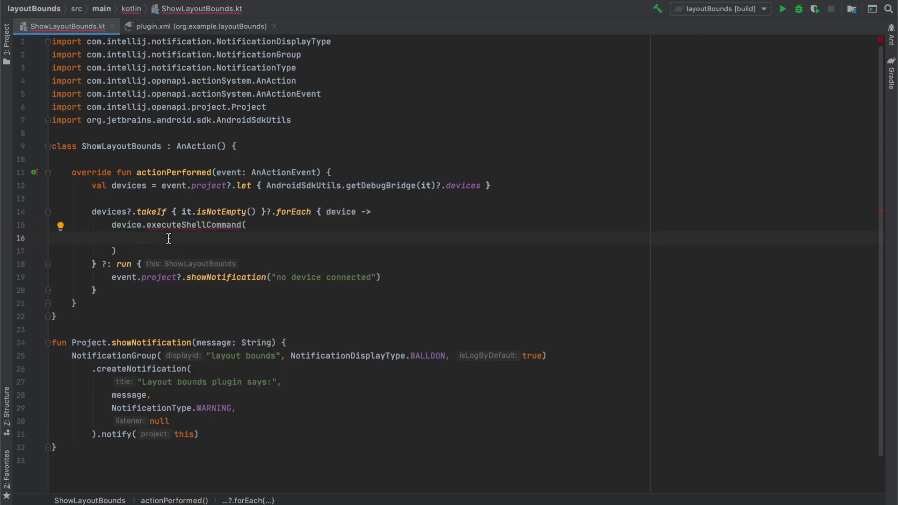
type("\"")
type("setprop debug.layout true")
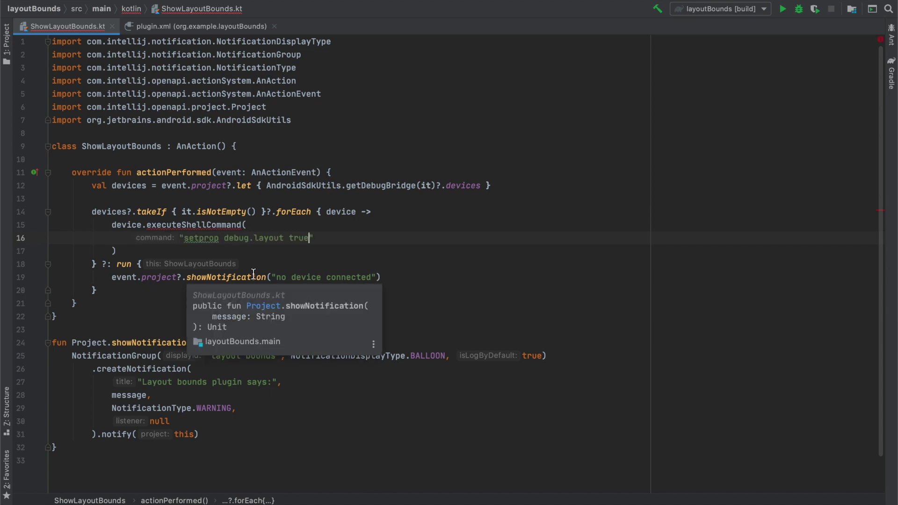
type(" ; ")
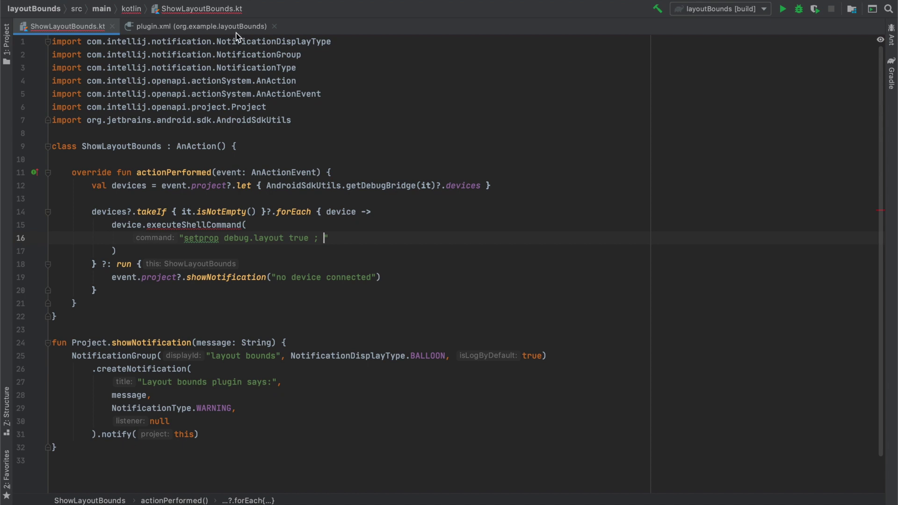
type("service call activity 1599295570\"")
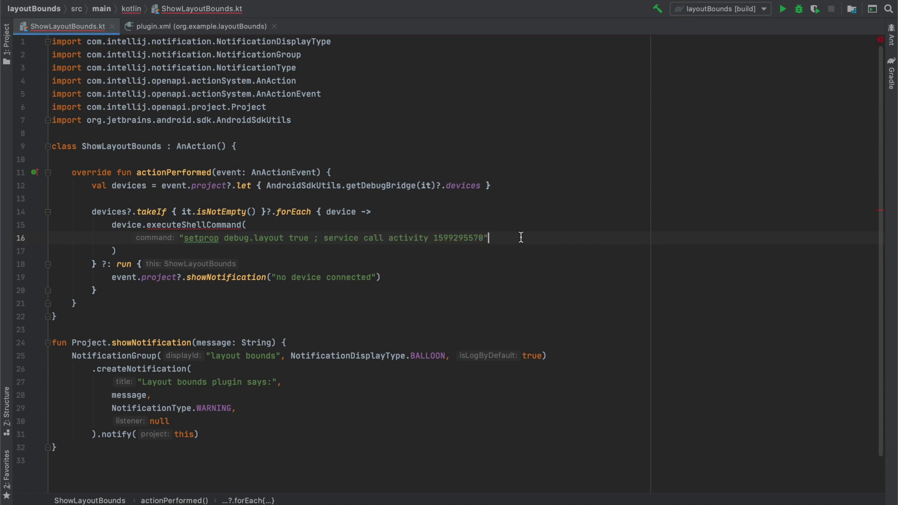
type(",")
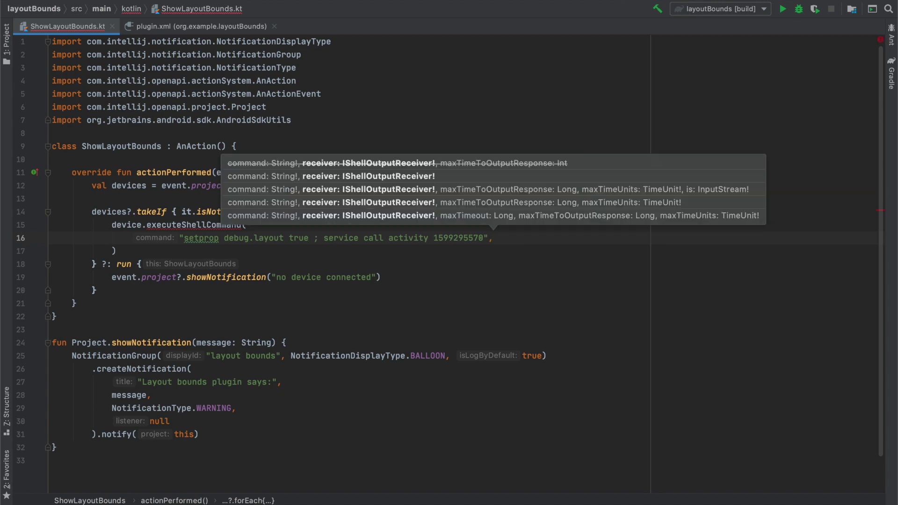
Step: Pass NullOutputReceiver() as executeShellCommand's second argument
key("Return")
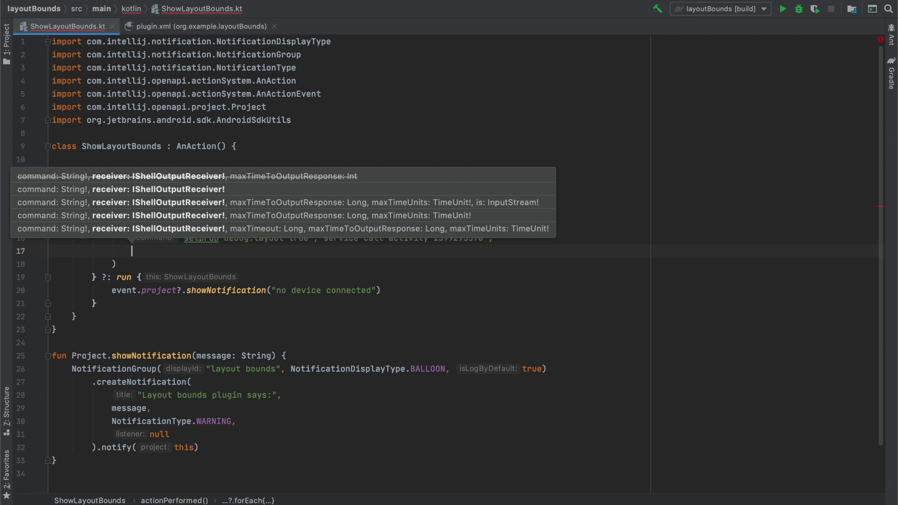
type("Null")
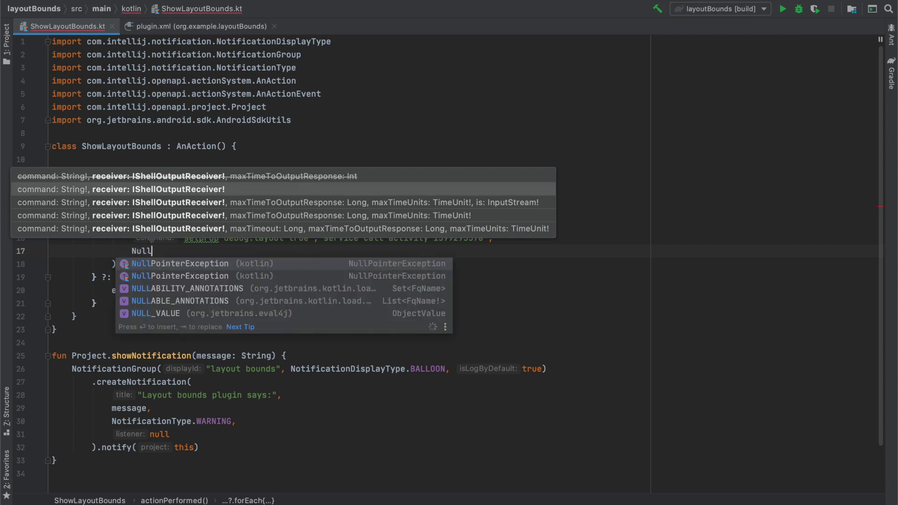
type("Ou")
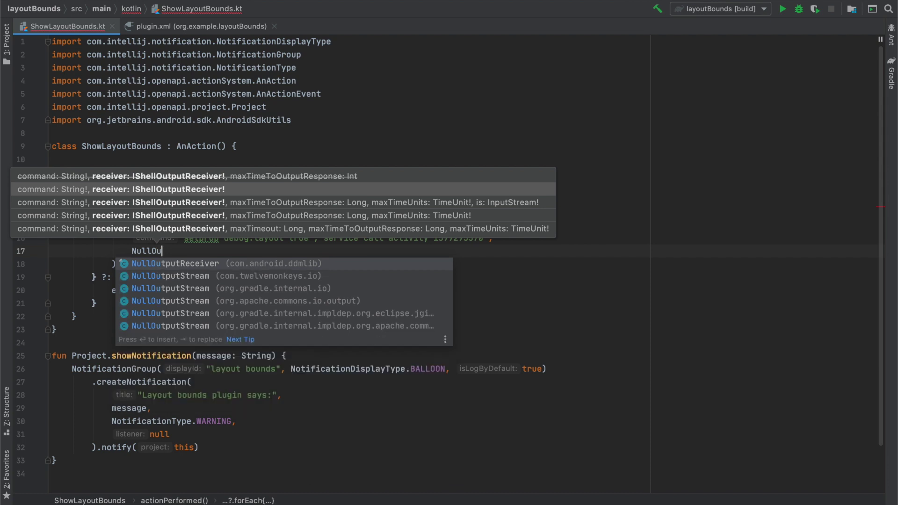
key("ctrl+space")
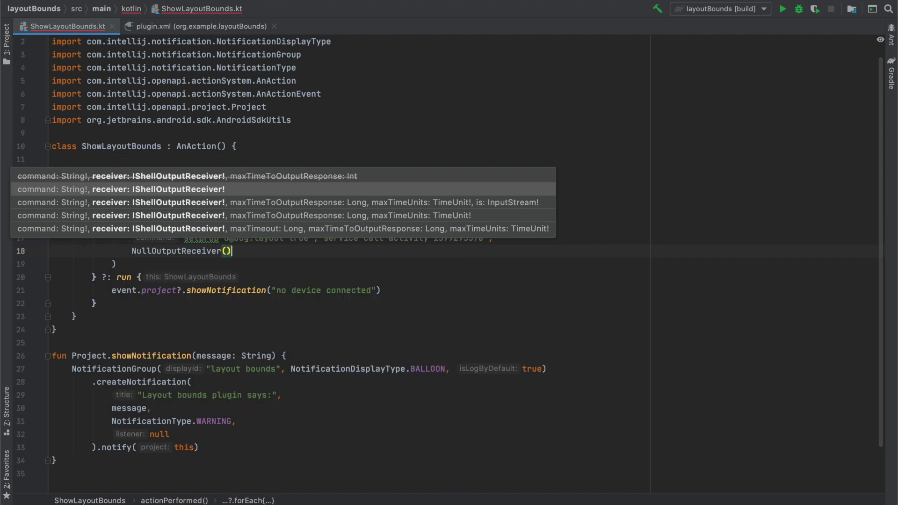
left_click(409, 295)
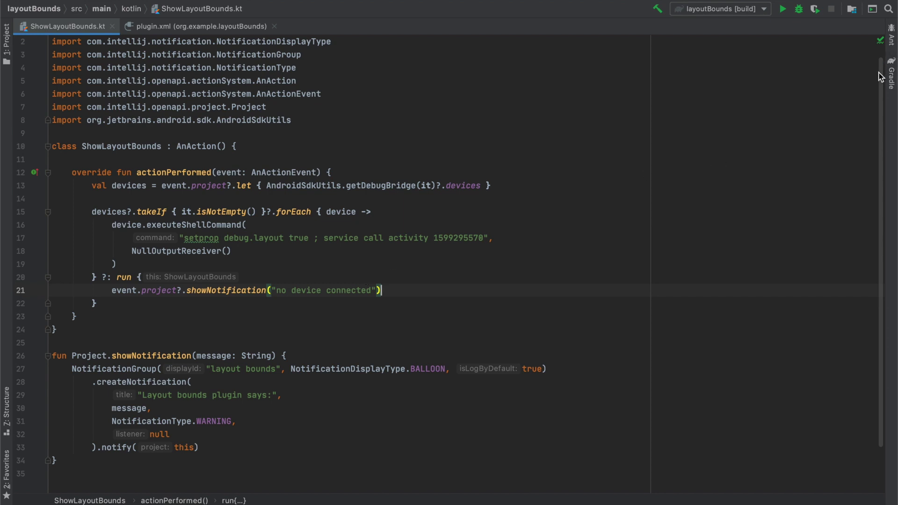
left_click(890, 74)
Step: Build the plugin with the Gradle build task
double_click(761, 111)
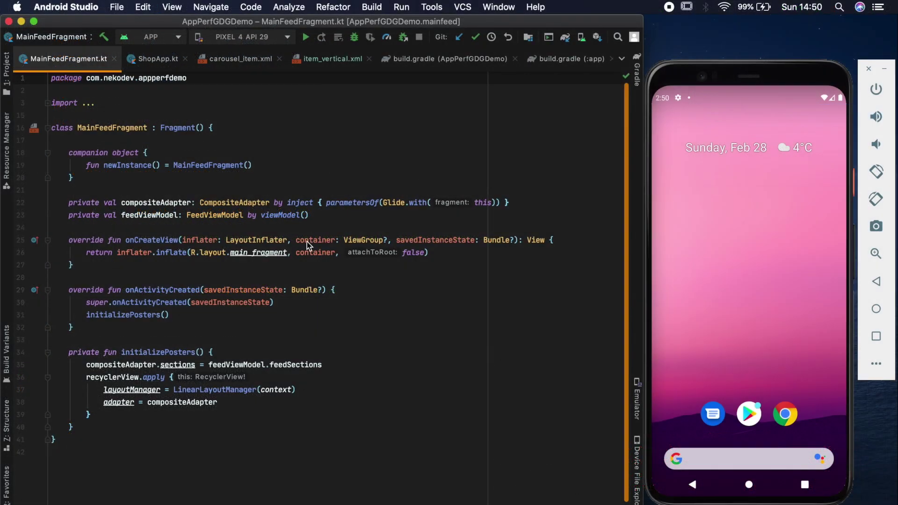
left_click(78, 10)
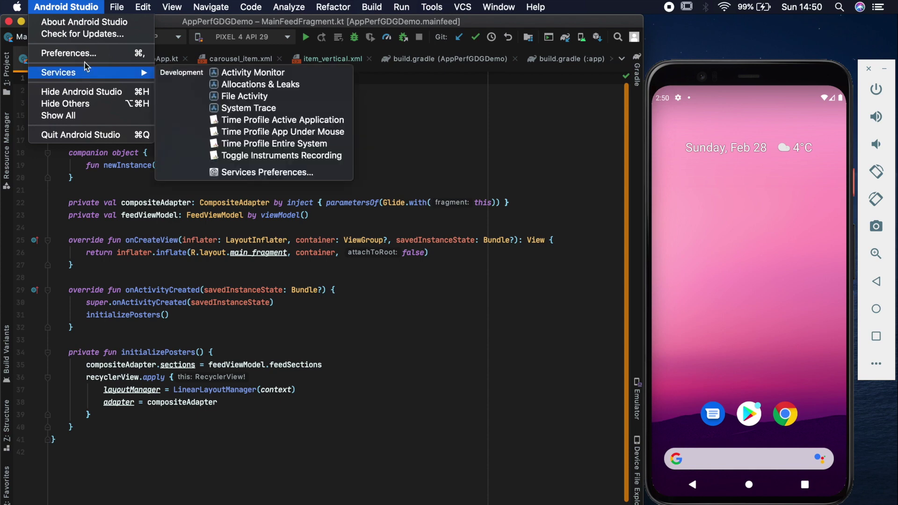
key("Escape")
Step: Install layoutBounds-1.0-SNAPSHOT.jar from disk in Preferences > Plugins and restart the IDE
key("super+comma")
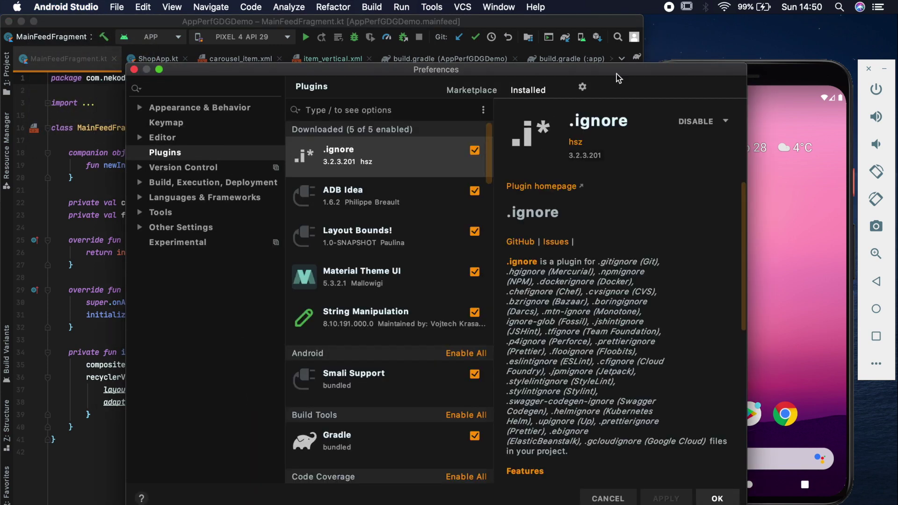
left_click(583, 87)
left_click(609, 126)
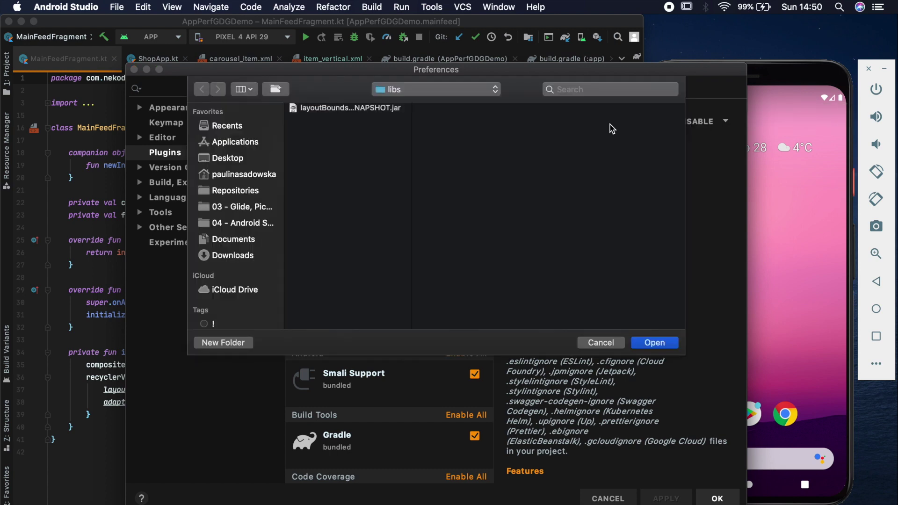
double_click(336, 109)
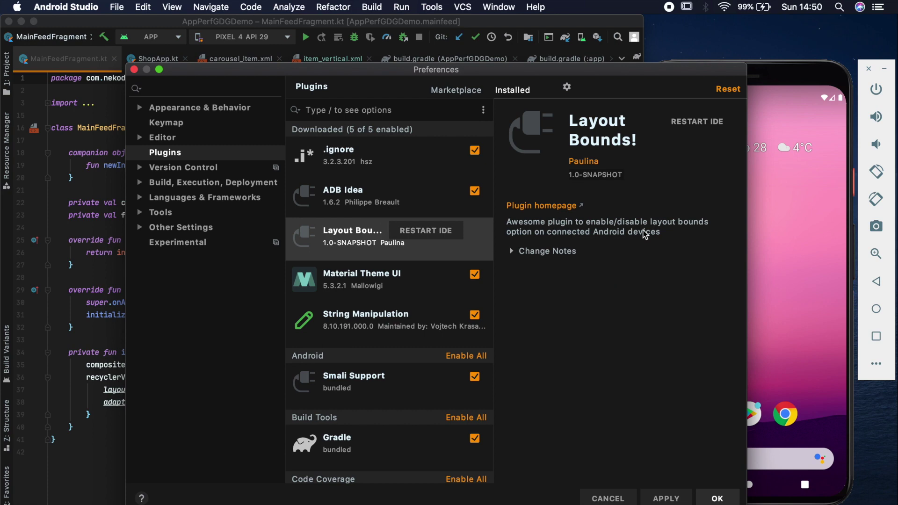
left_click(429, 235)
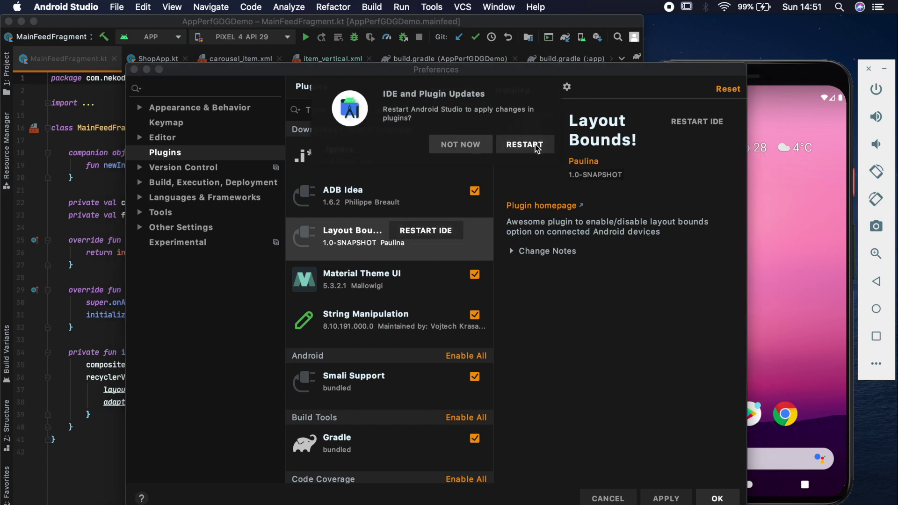
left_click(535, 145)
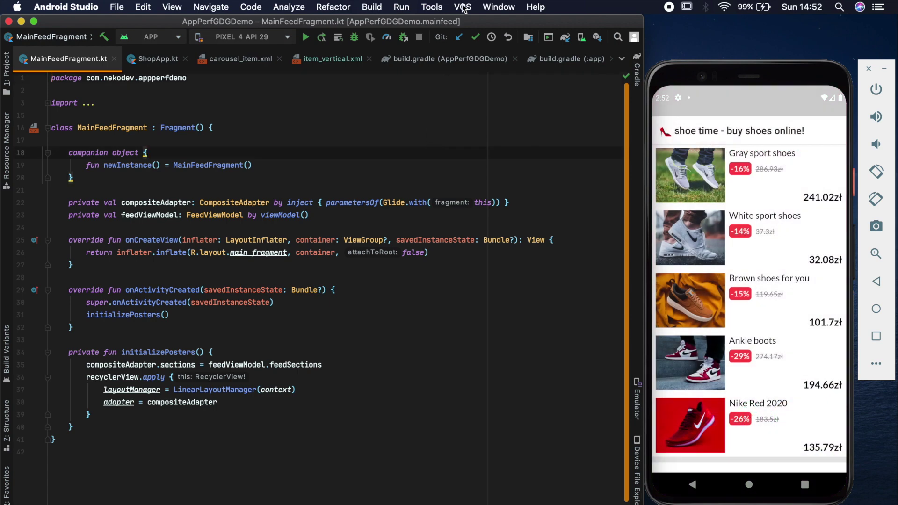
Step: Run Tools > Show Layout Bounds, then switch Show layout bounds off in emulator Developer options
left_click(431, 7)
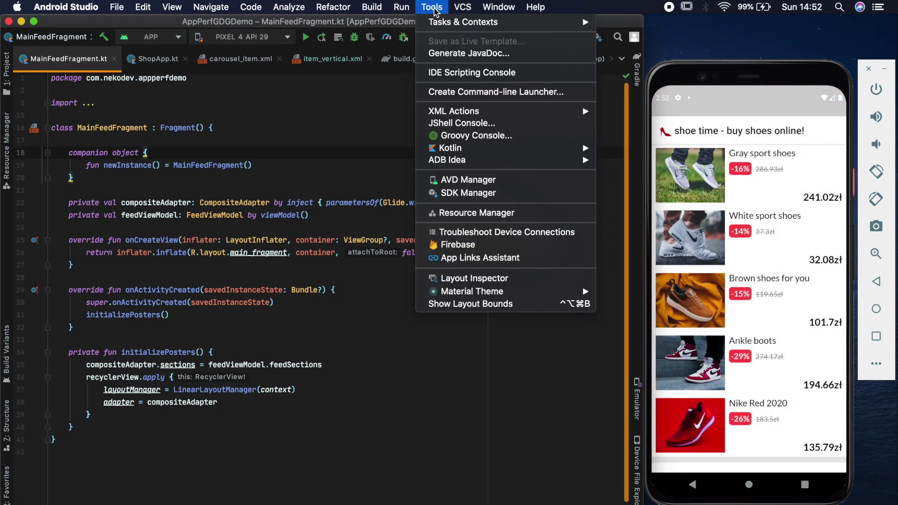
left_click(476, 305)
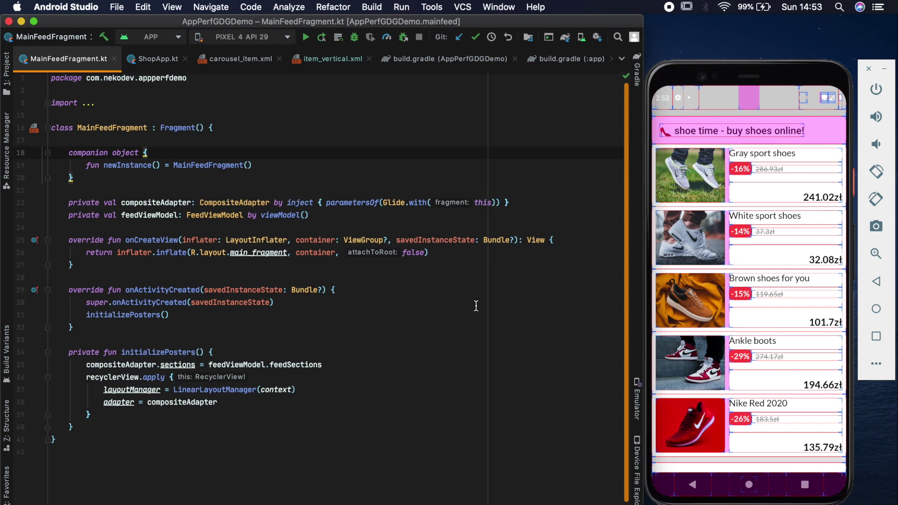
left_click(805, 484)
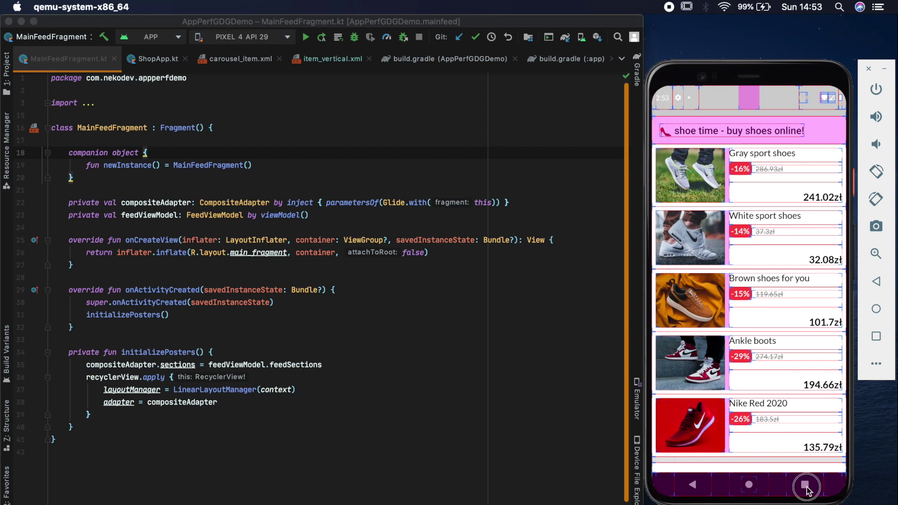
left_click(668, 261)
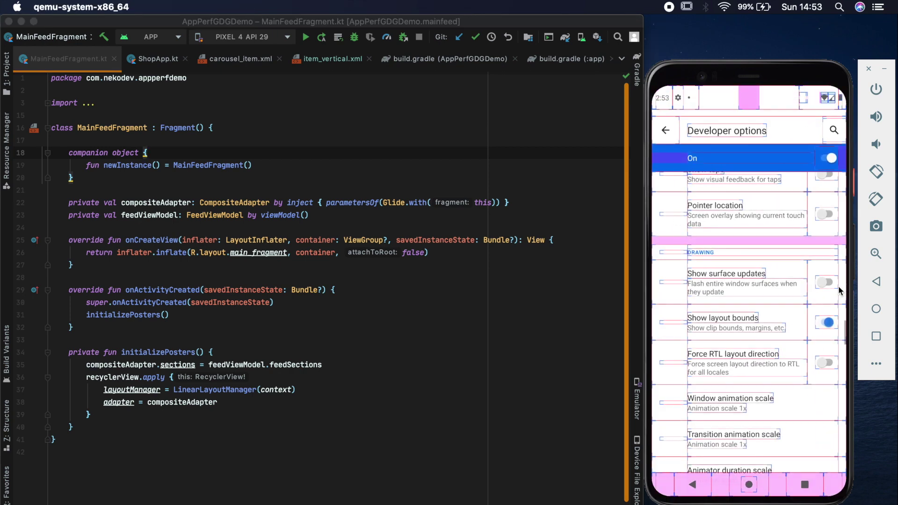
left_click(828, 323)
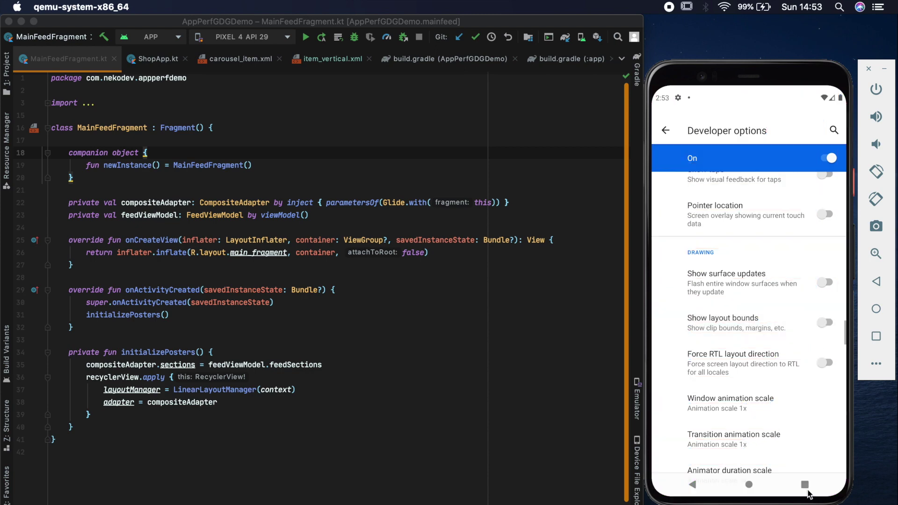
left_click(449, 21)
Step: Run the Show Layout Bounds action a second time and turn the emulator's bounds off again
left_click(462, 7)
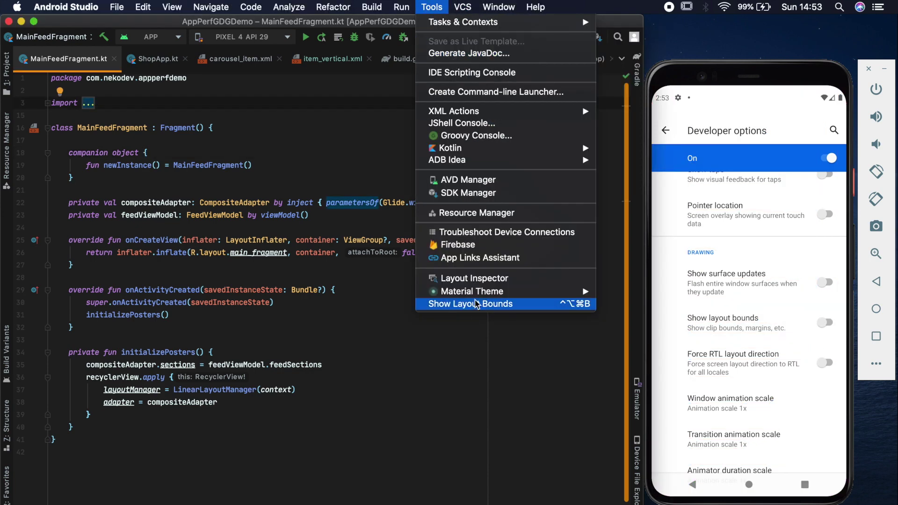
left_click(475, 304)
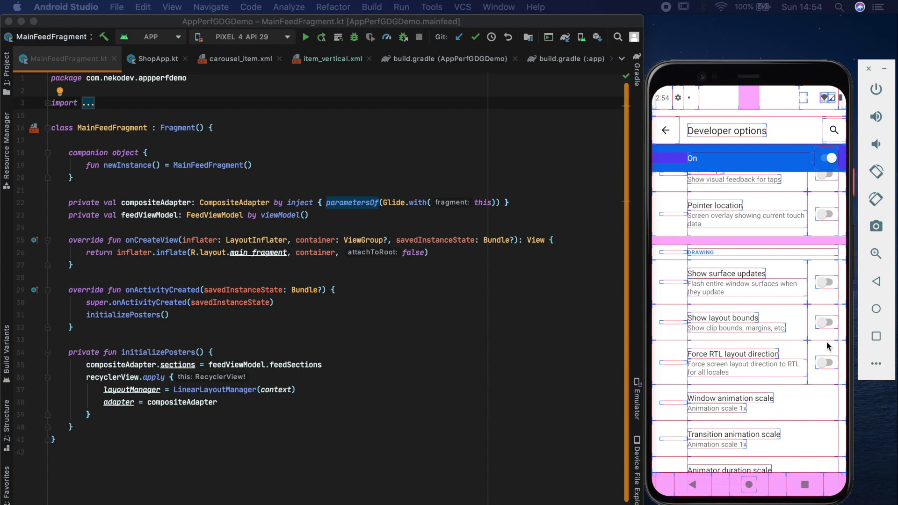
left_click(822, 323)
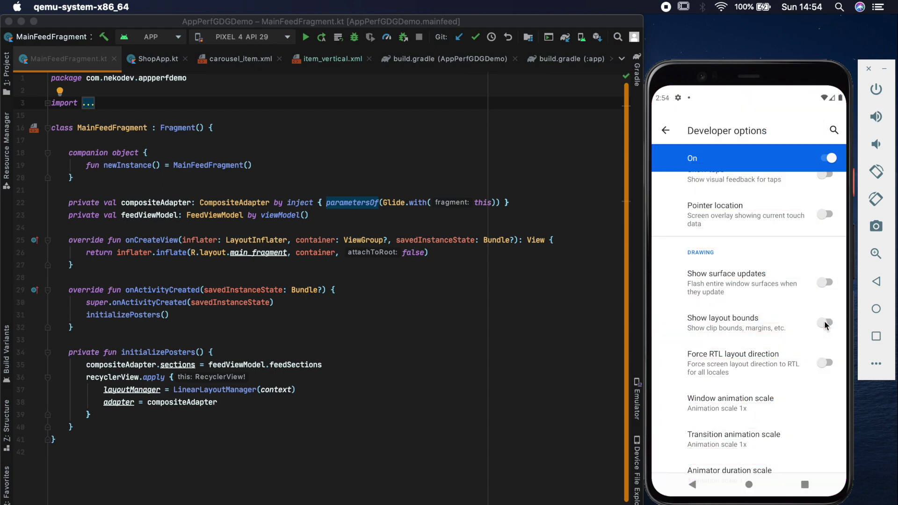
left_click(437, 302)
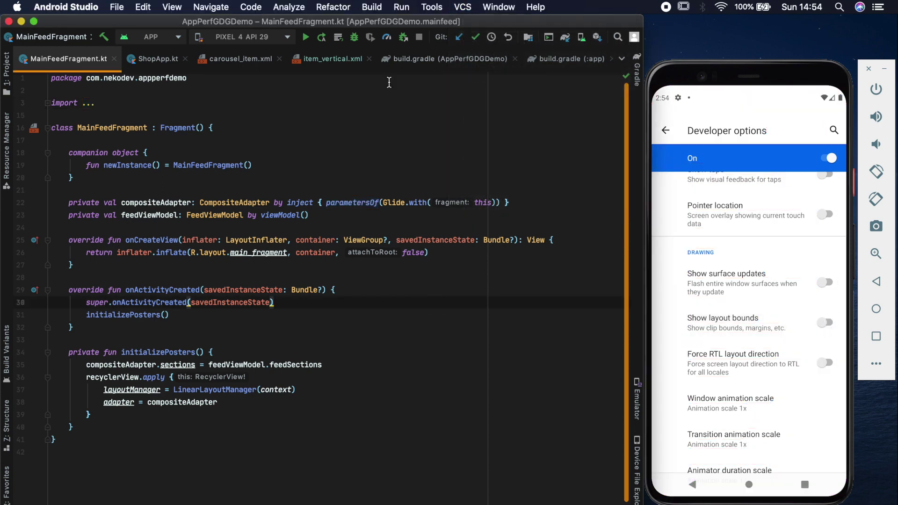
Step: Rename the ShowLayoutBounds class and file to ToggleLayoutBounds with Shift+F6
left_click(435, 8)
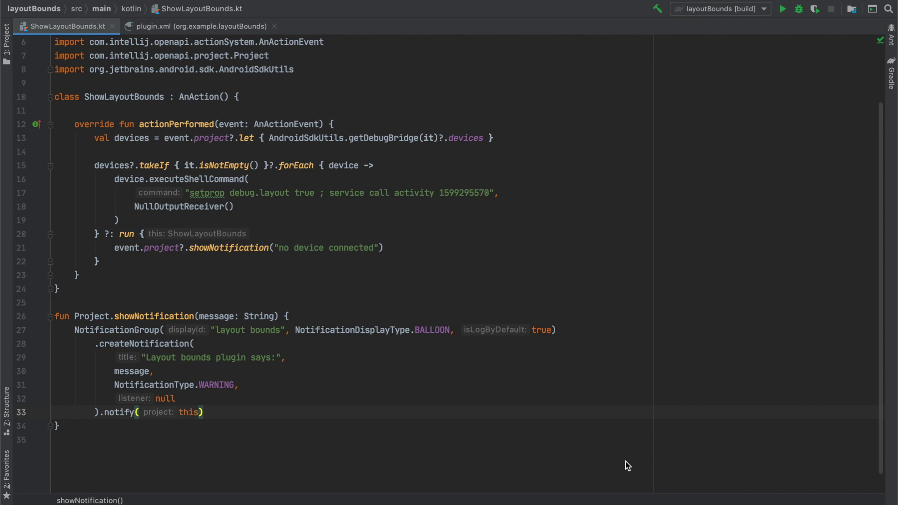
left_click(135, 98)
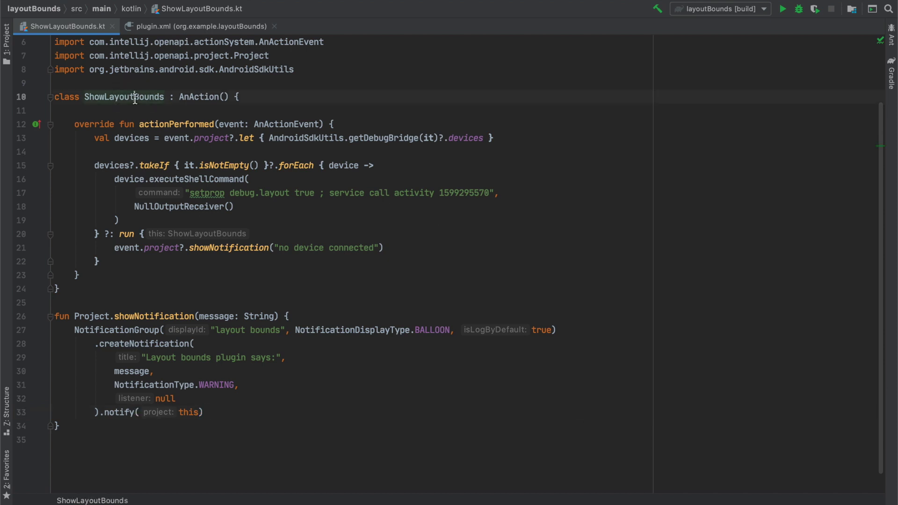
key("shift+F6")
key("Right")
key("Right")
key("Delete")
key("Delete")
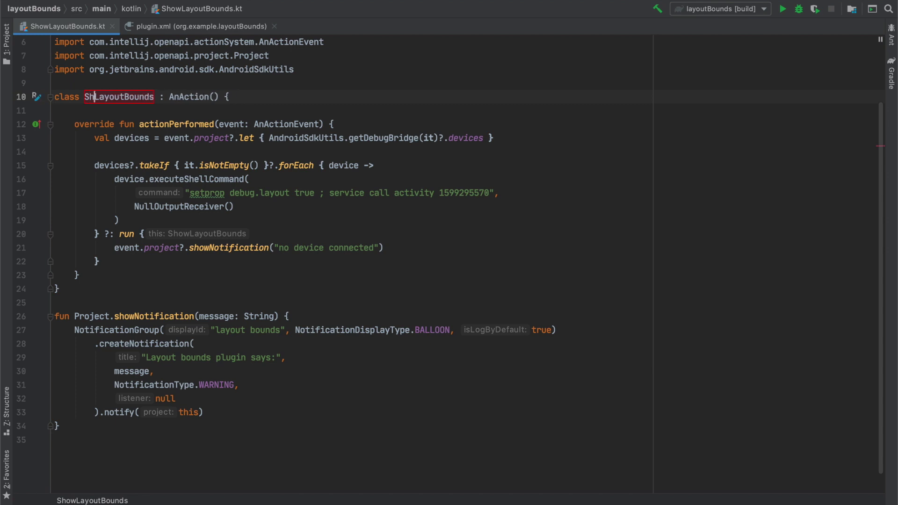
key("BackSpace")
key("BackSpace")
type("Toggl")
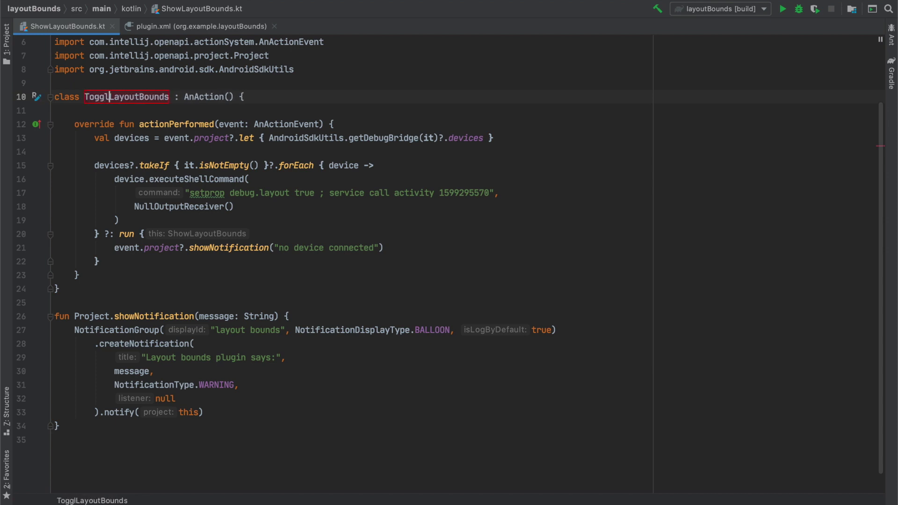
type("e")
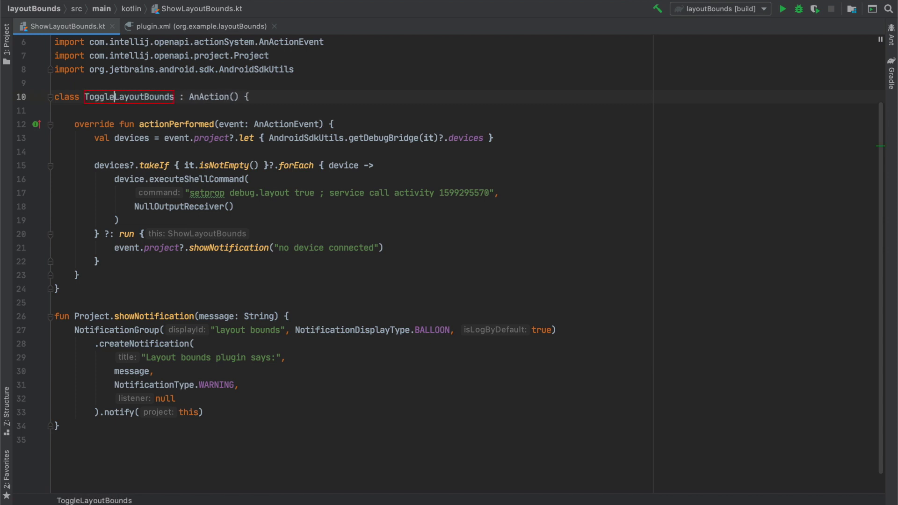
key("Return")
left_click_drag(122, 239, 149, 199)
key("ctrl+c")
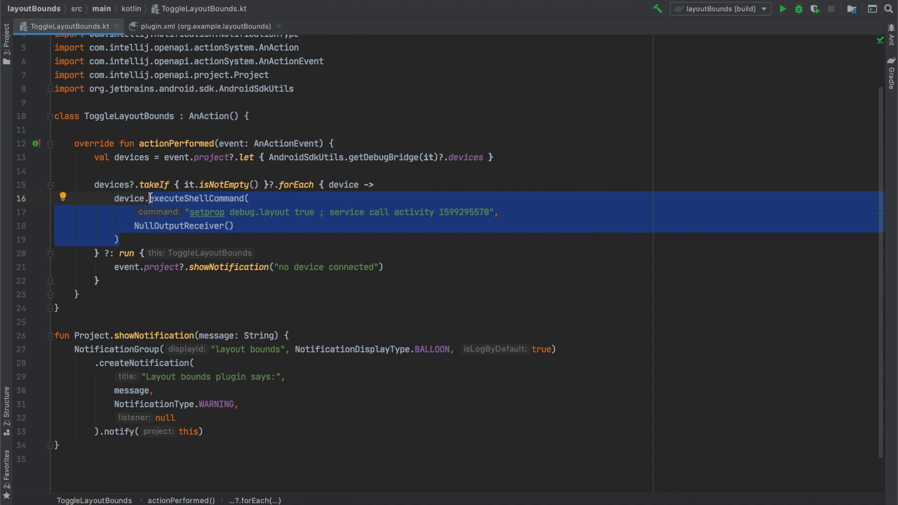
Step: Move the shell command into a new private IDevice.setLayoutBounds(enable: Boolean) extension
key("BackSpace")
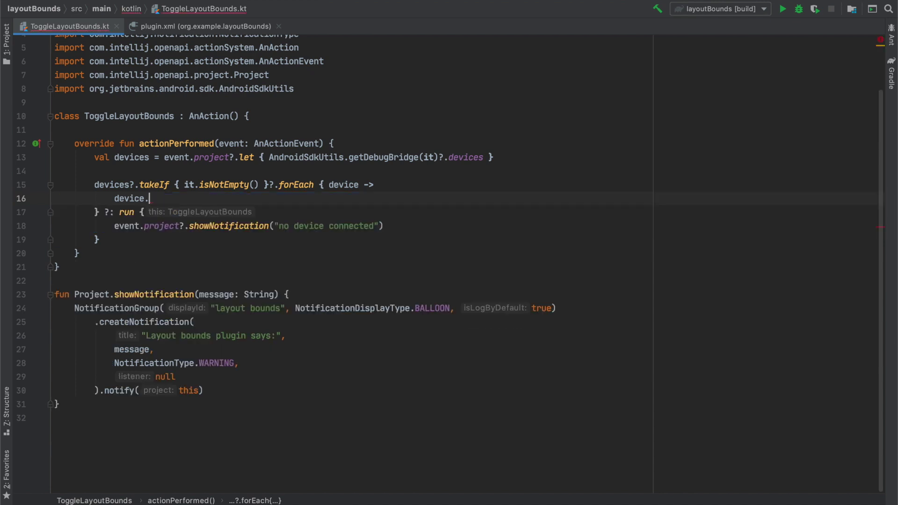
type("se")
type("t")
type("LayoutBounds(")
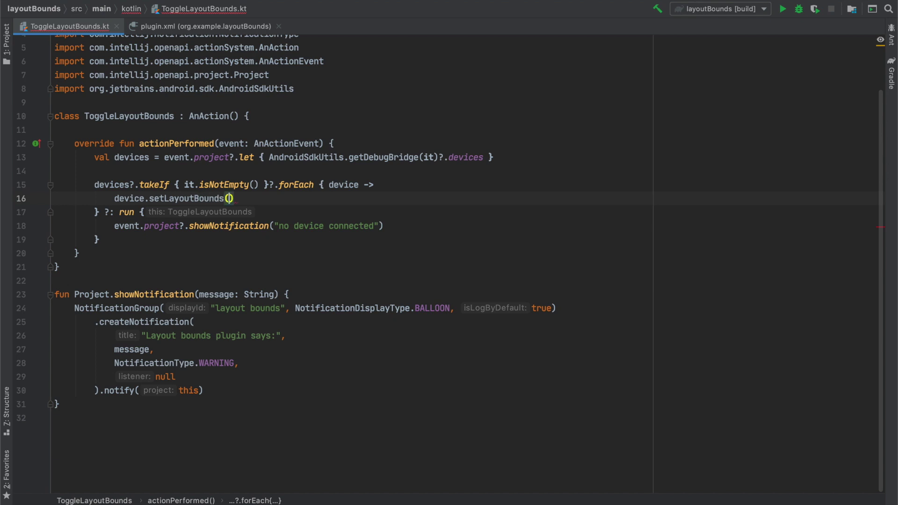
type("tr")
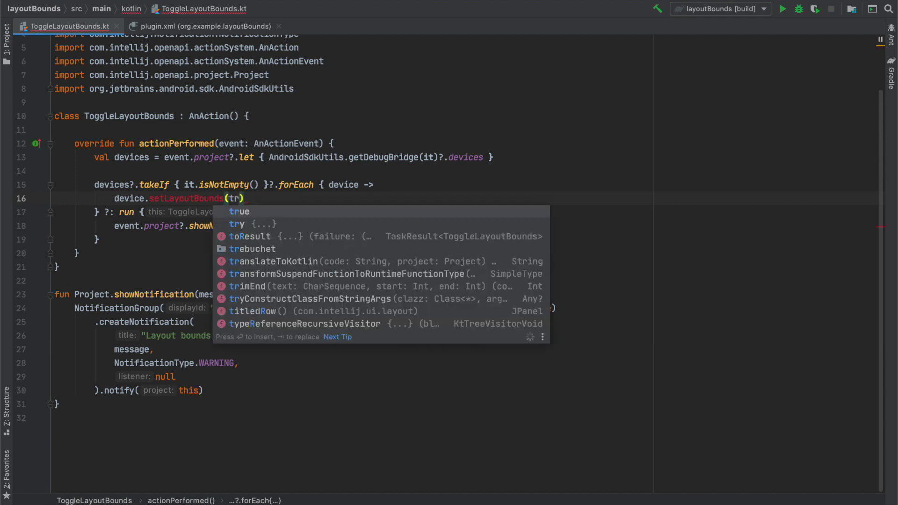
type("ue")
left_click(197, 198)
key("alt+Return")
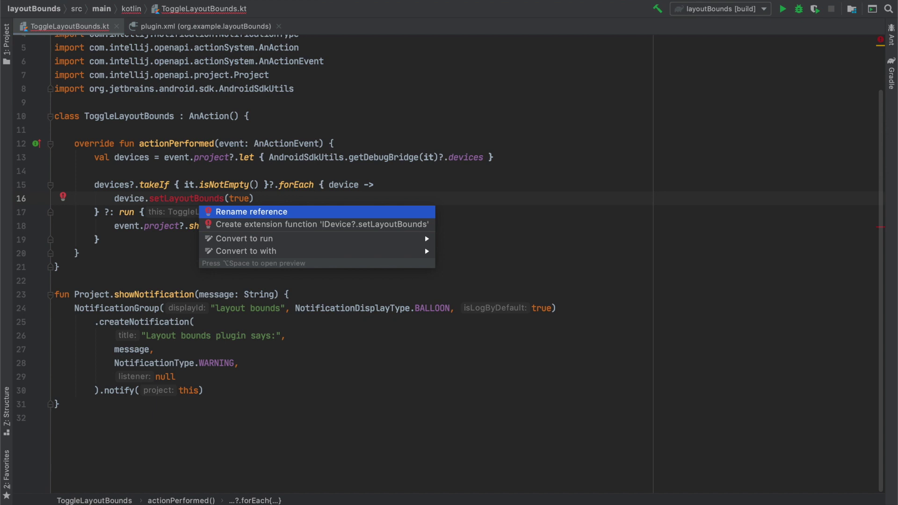
key("Down")
key("Return")
key("Return")
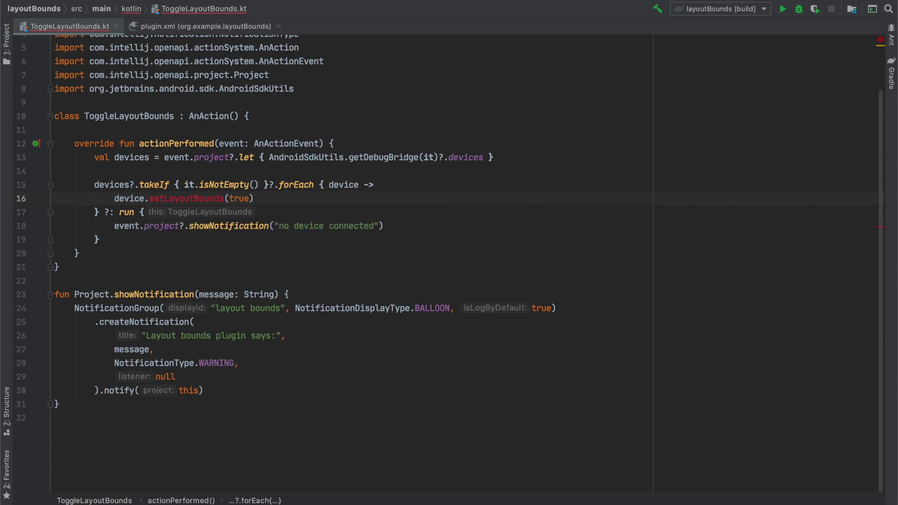
type("enable: Boolean) {")
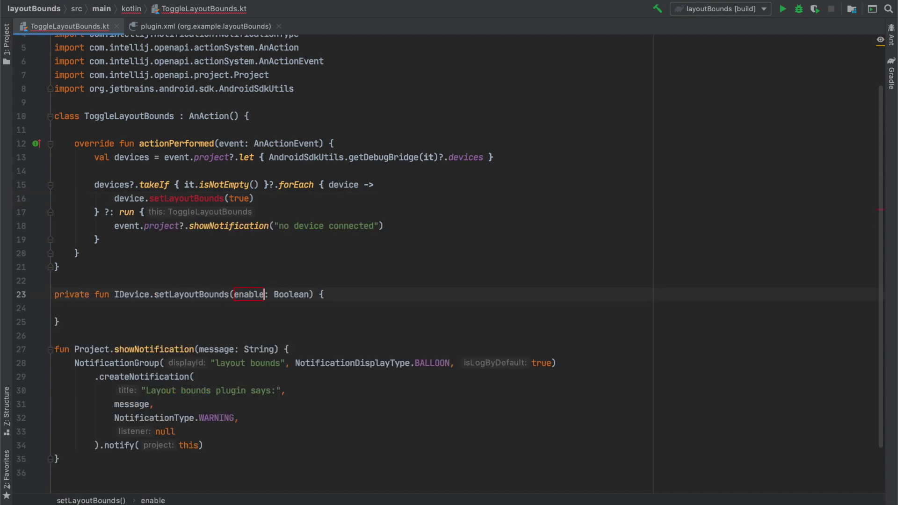
key("Return")
key("Return")
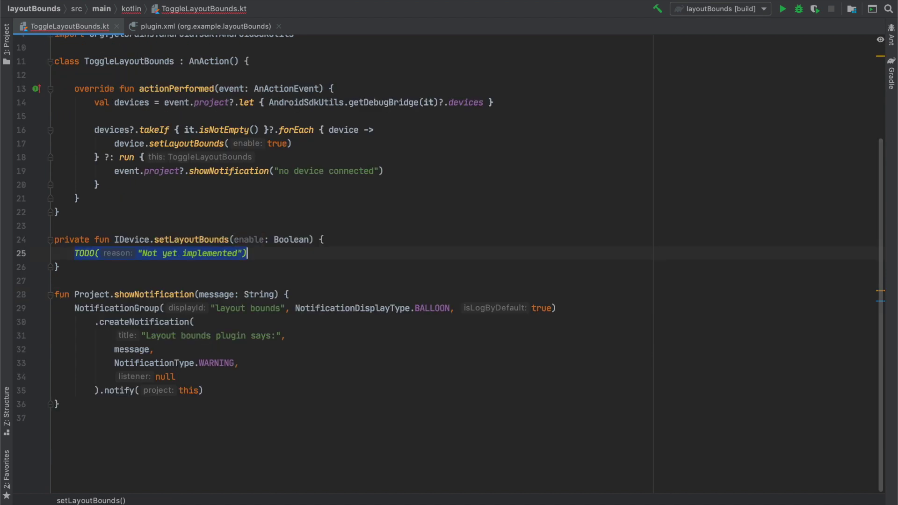
key("ctrl+v")
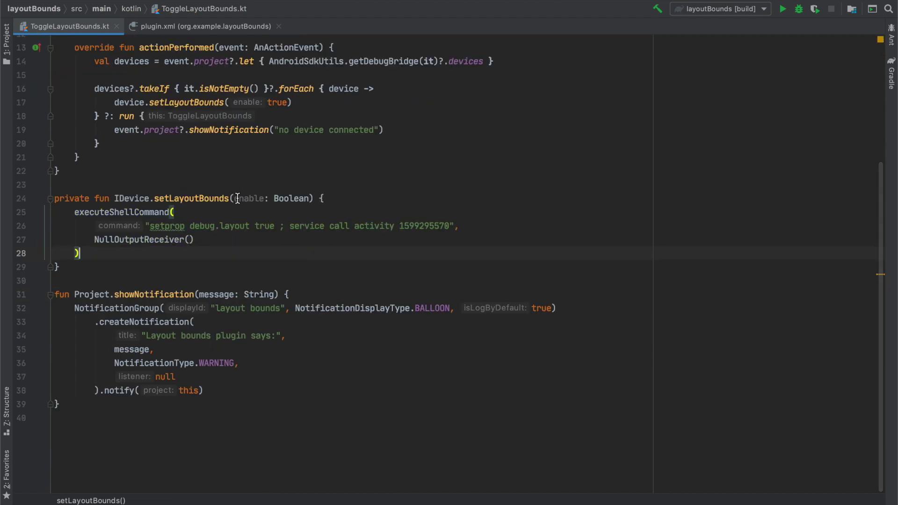
Step: Replace true with $enable in the setprop command and space out the setLayoutBounds(true) call
left_click_drag(275, 225, 254, 225)
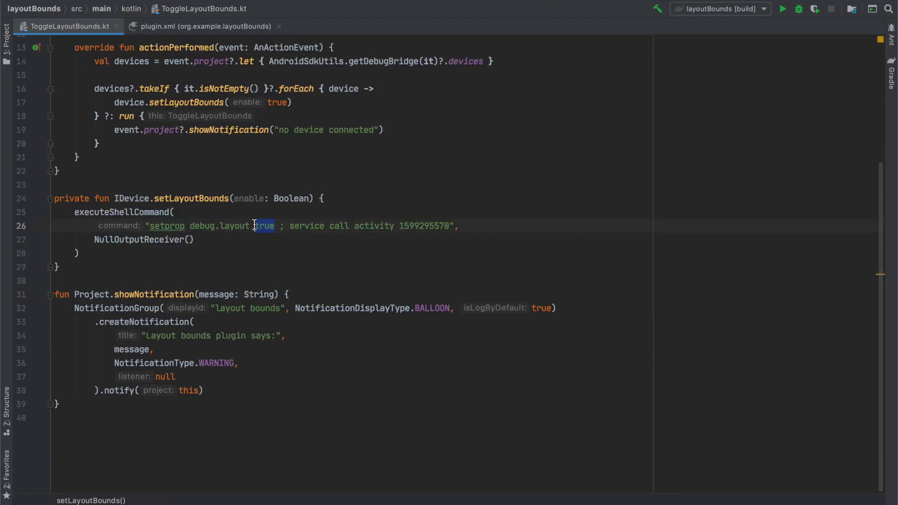
type("$e")
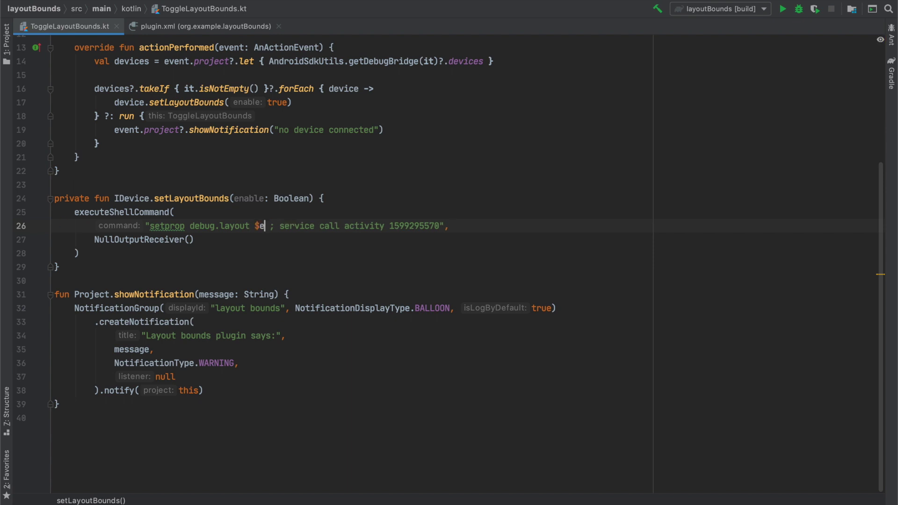
type("na")
key("Return")
left_click(379, 89)
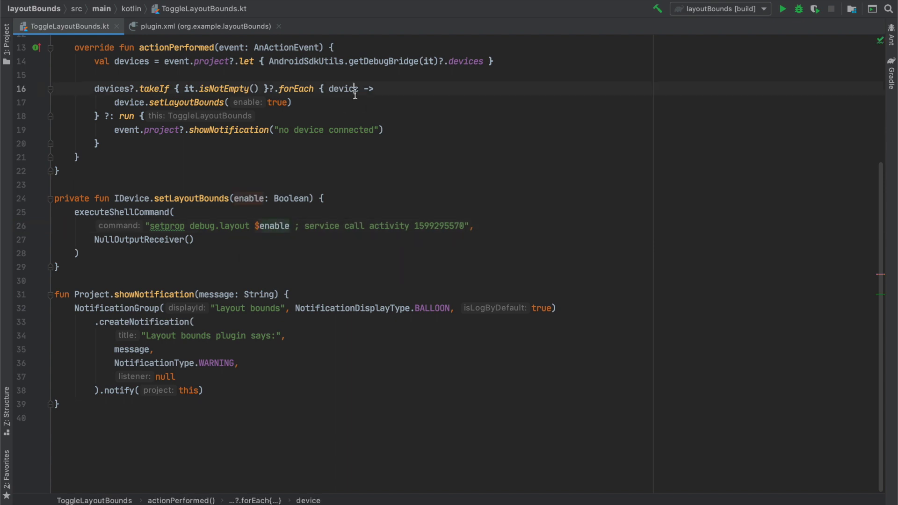
key("Return")
key("Down")
key("End")
key("Return")
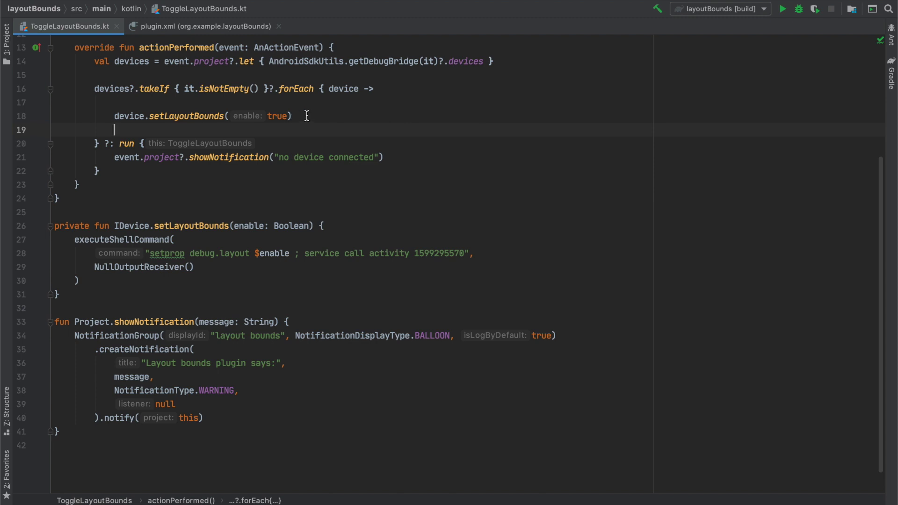
Step: Copy the 'setprop debug.layout' command string from the existing setLayoutBounds code
left_click_drag(292, 116, 115, 116)
key("Up")
left_click_drag(149, 254, 250, 254)
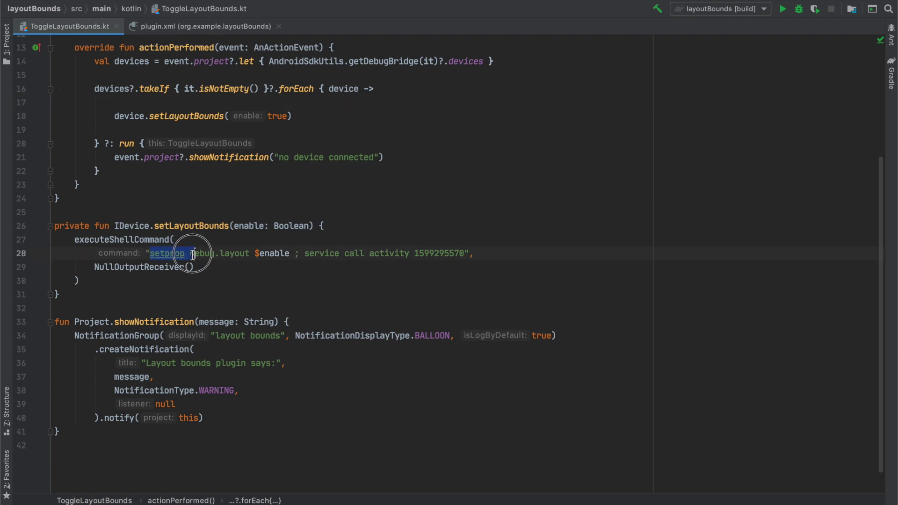
left_click(149, 253)
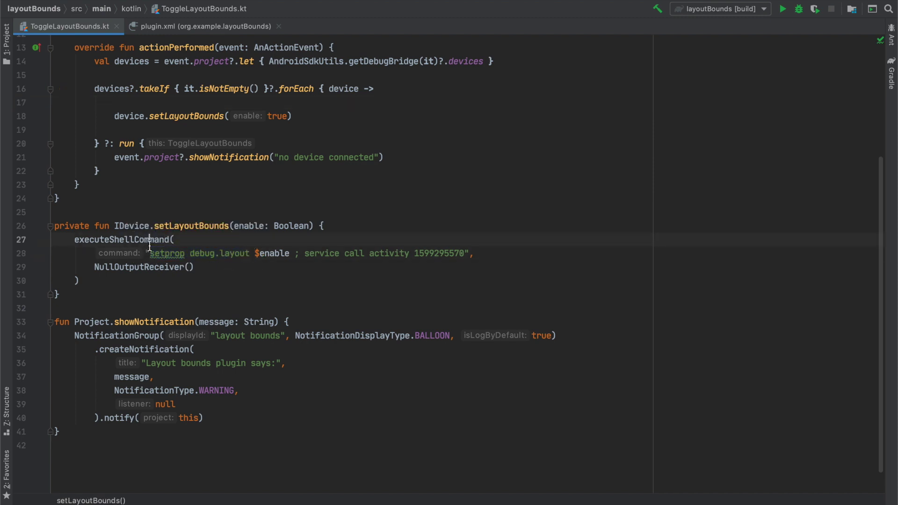
left_click_drag(150, 254, 251, 254)
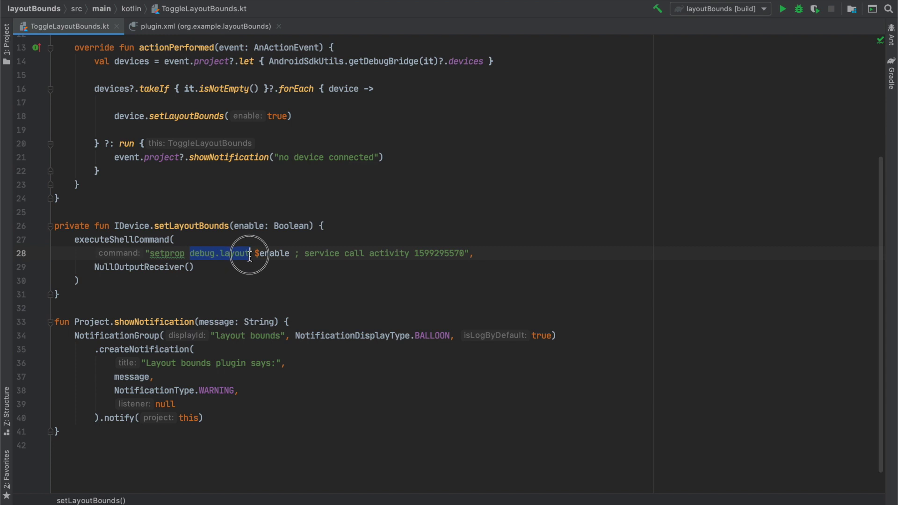
left_click(127, 103)
type("dev")
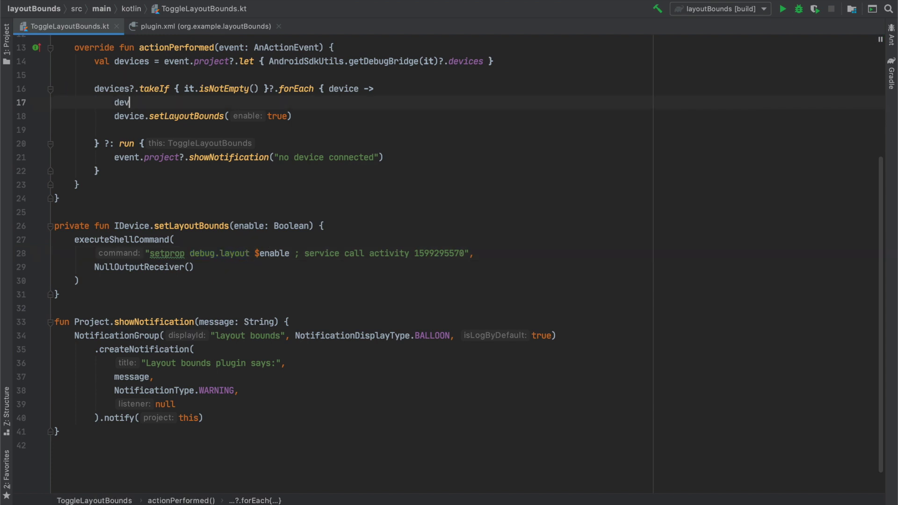
Step: Start a device.executeShellCommand call with the pasted command changed to 'getprop debug.layout'
key("Return")
type(".")
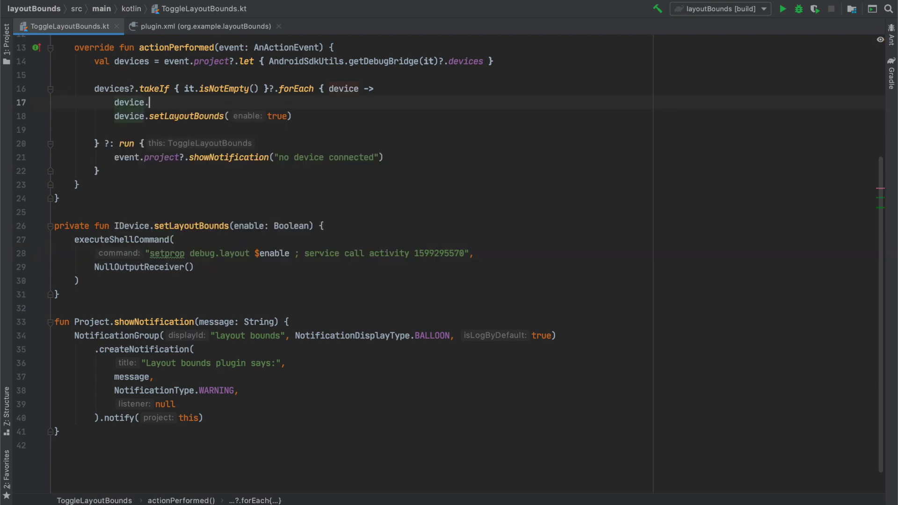
key("Return")
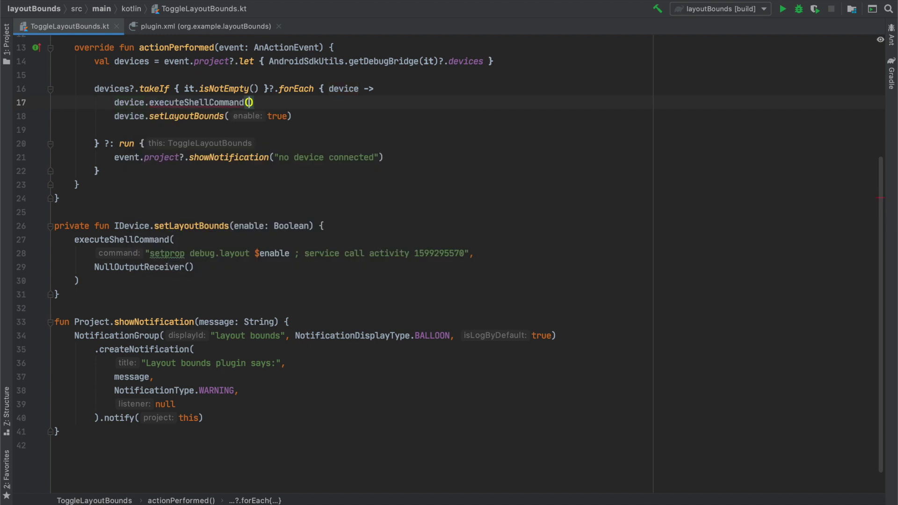
key("Return")
left_click_drag(149, 280, 252, 281)
key("ctrl+c")
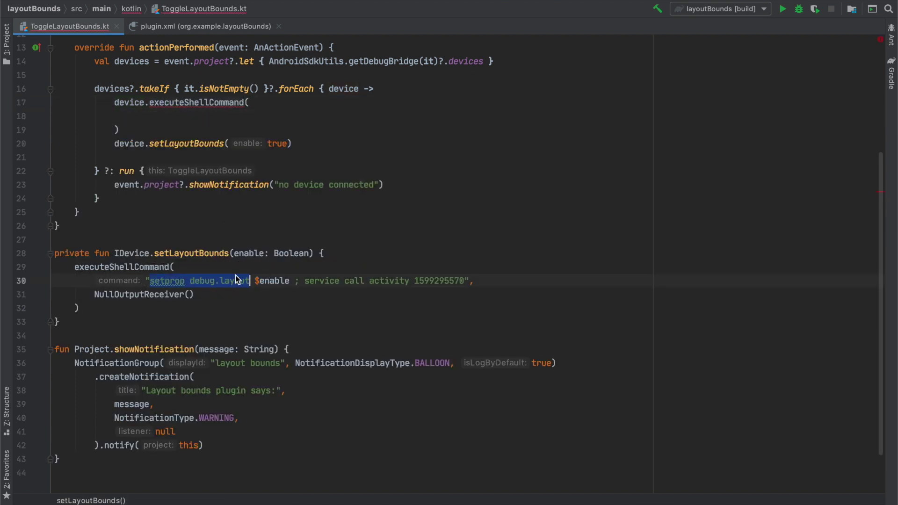
left_click(146, 117)
type("\"")
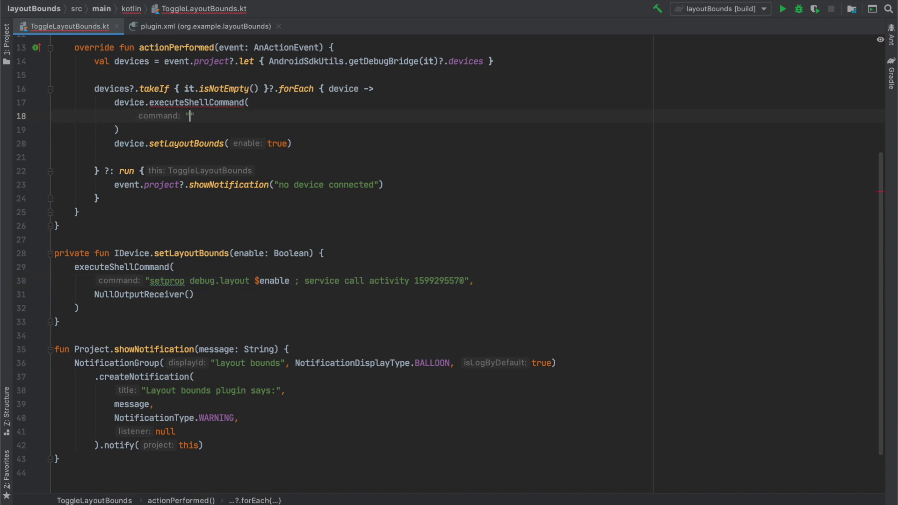
key("ctrl+v")
left_click(207, 116)
key("BackSpace")
key("BackSpace")
key("BackSpace")
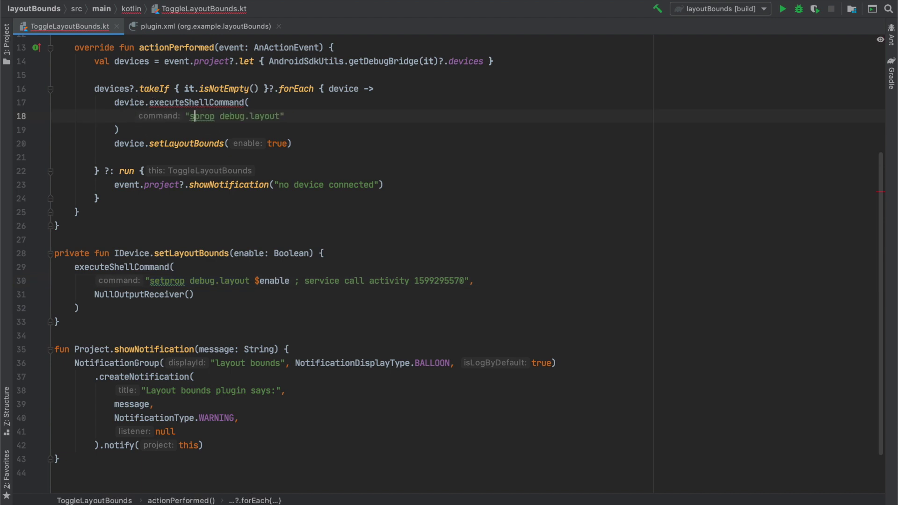
type("set")
key("End")
type(",")
key("Return")
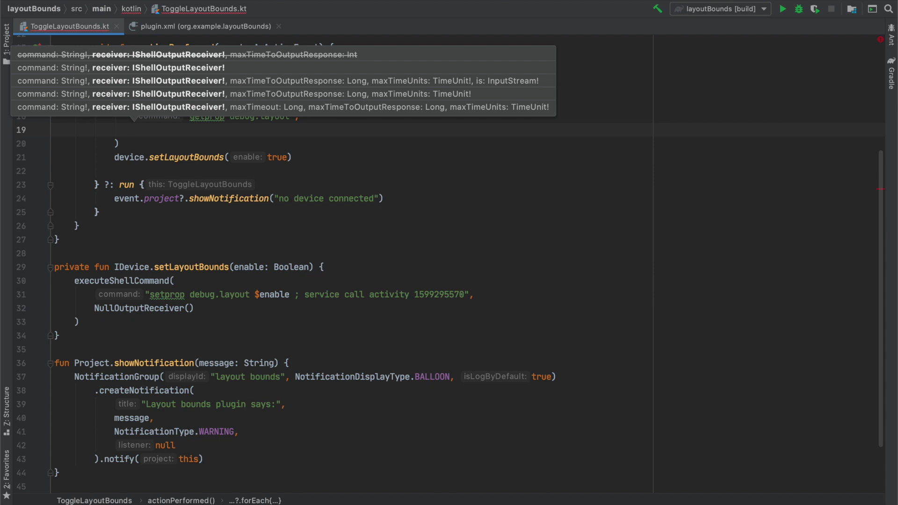
type("Single")
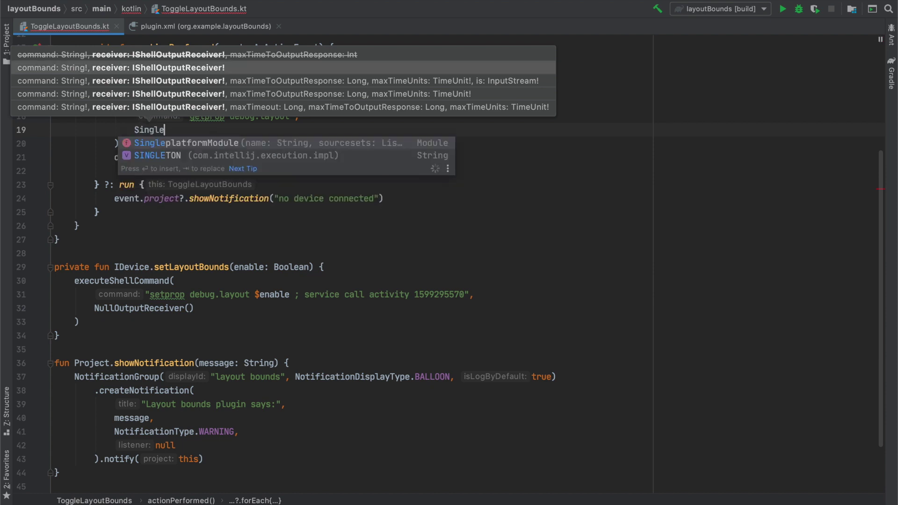
type("LineRece")
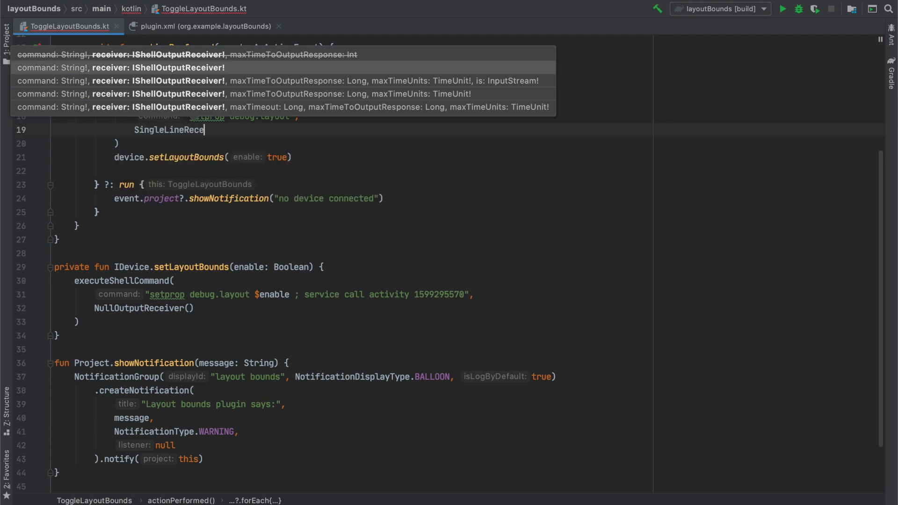
type("iver()")
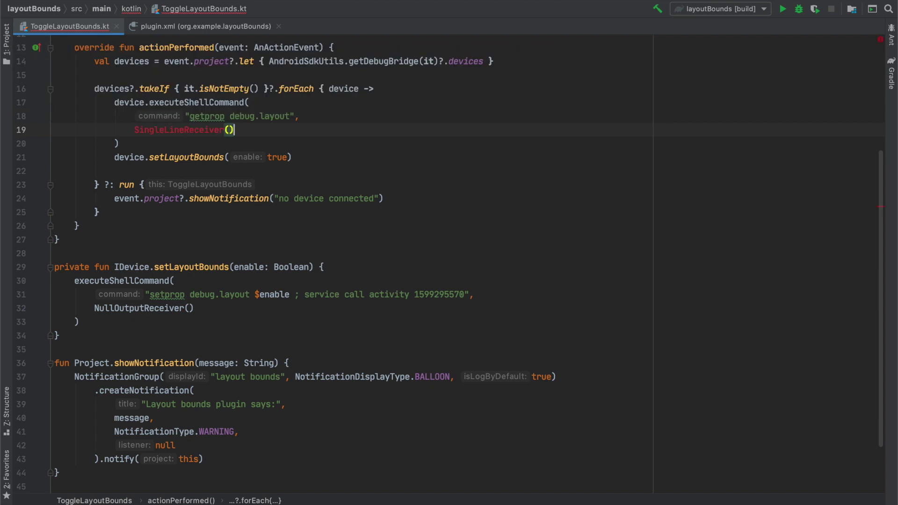
Step: Generate SingleLineReceiver in ToggleLayoutBounds.kt via quick fix, with MultiLineReceiver() as its superclass
key("alt+Return")
key("Return")
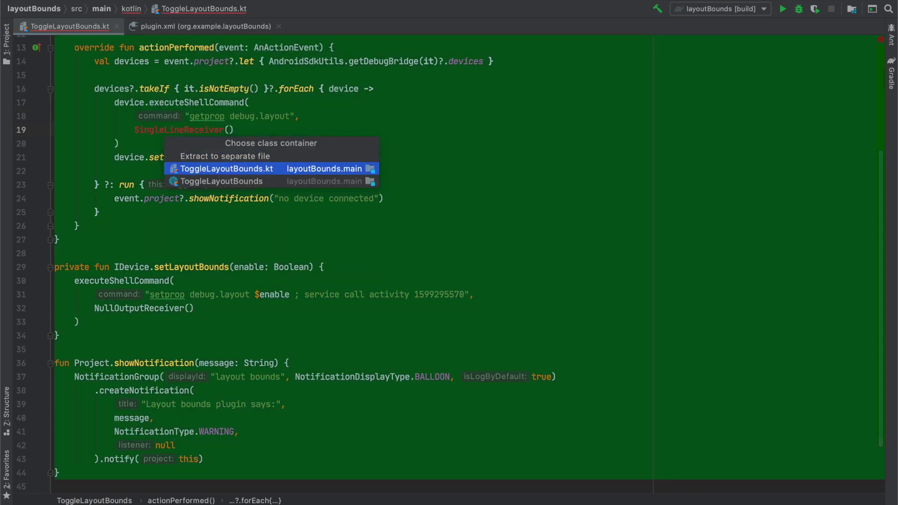
key("Return")
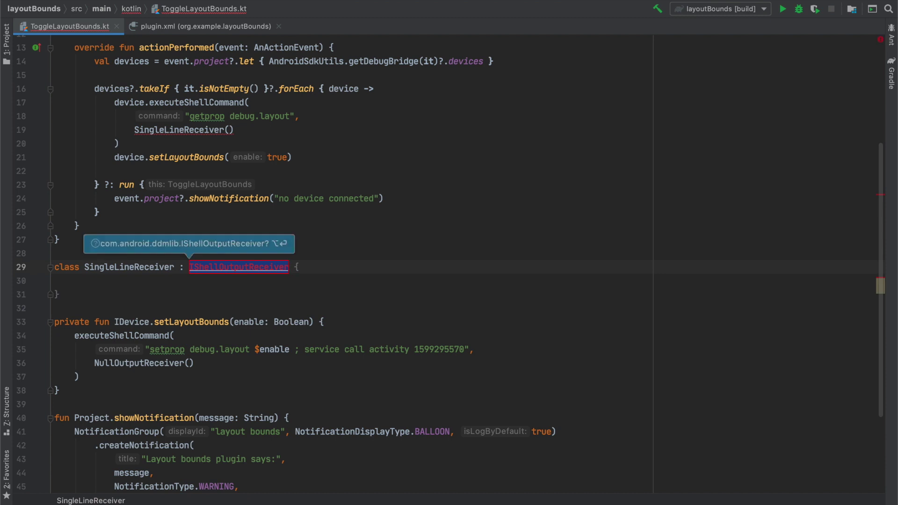
type("Mu")
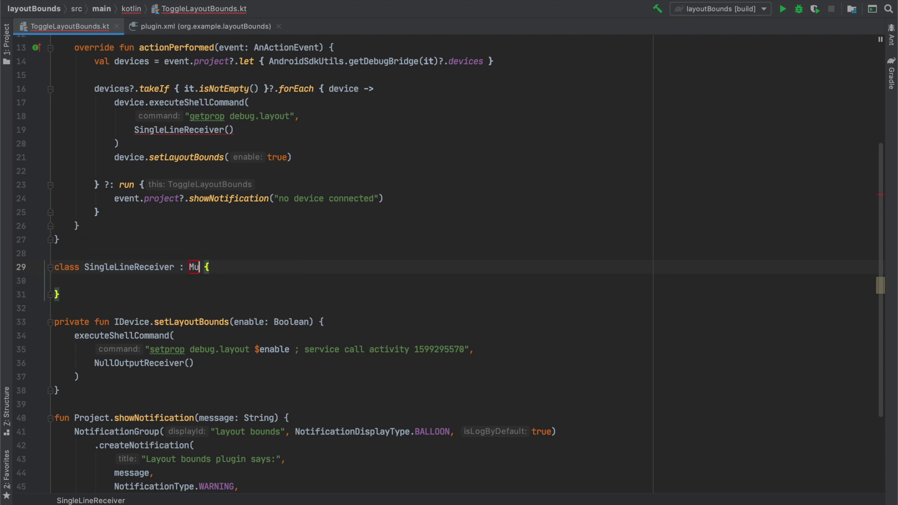
type("lti")
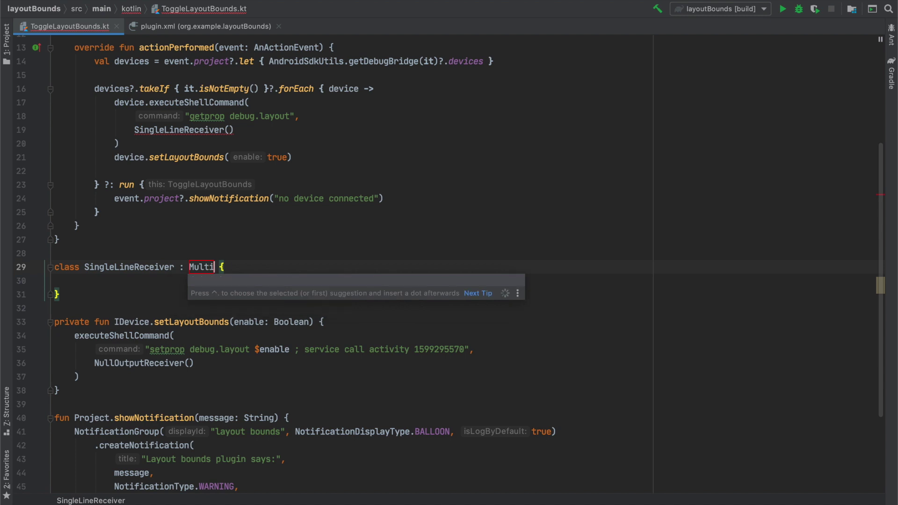
type("Li")
key("Return")
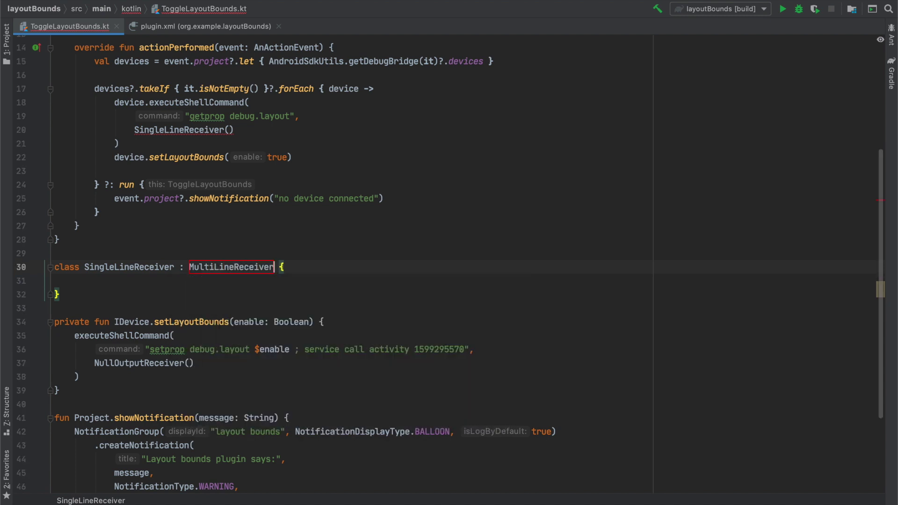
scroll(239, 185, "down", 3)
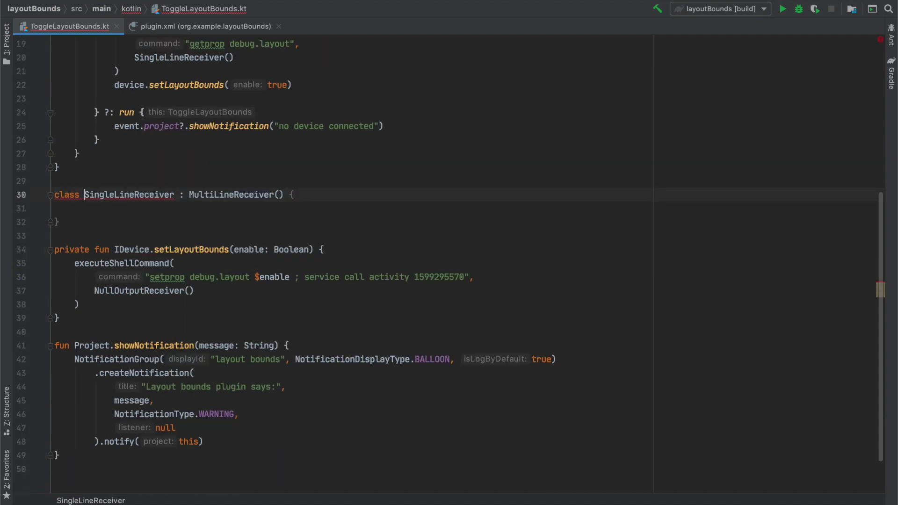
left_click(144, 196)
key("alt+Return")
Step: Implement processNewLines and isCancelled stubs, adding a blank line after the class header
key("Return")
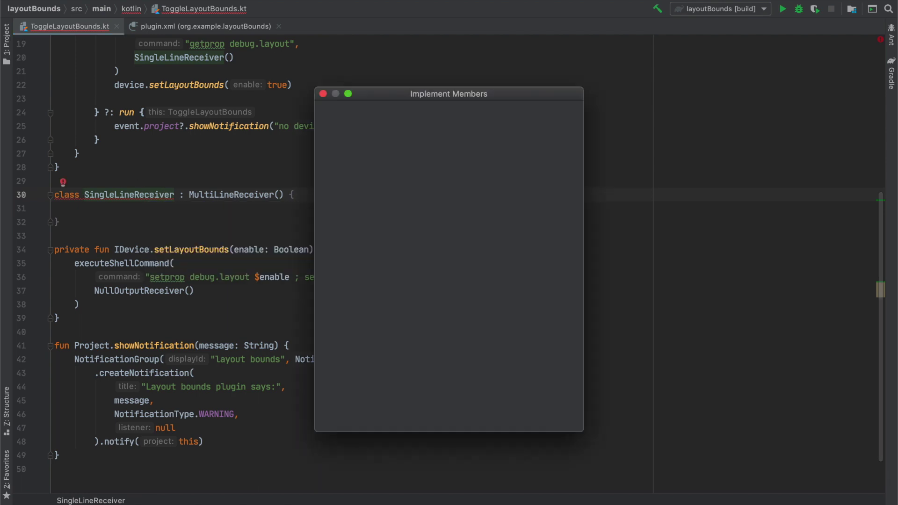
key("shift+Down")
key("Return")
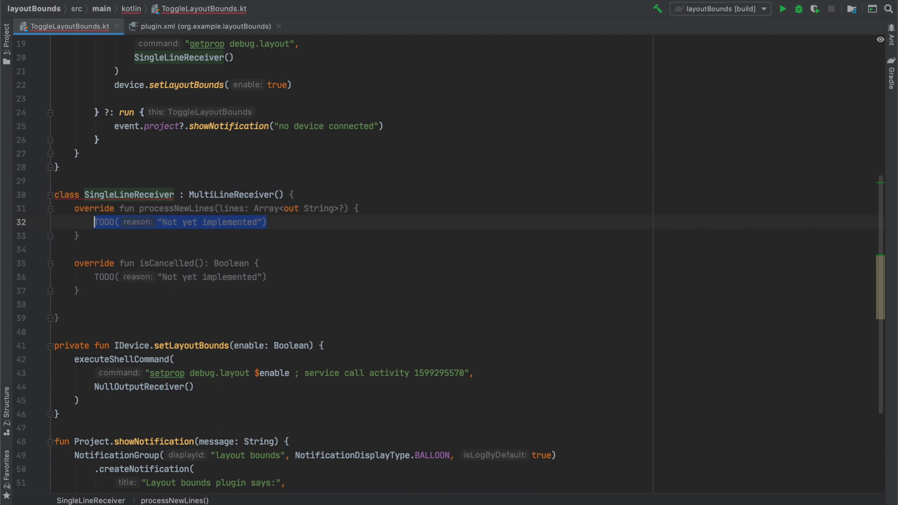
left_click(331, 196)
key("Return")
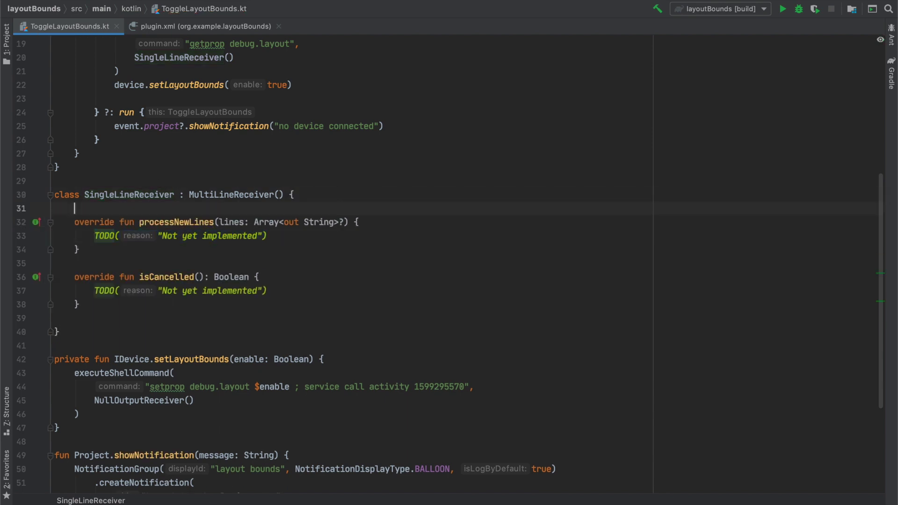
double_click(231, 223)
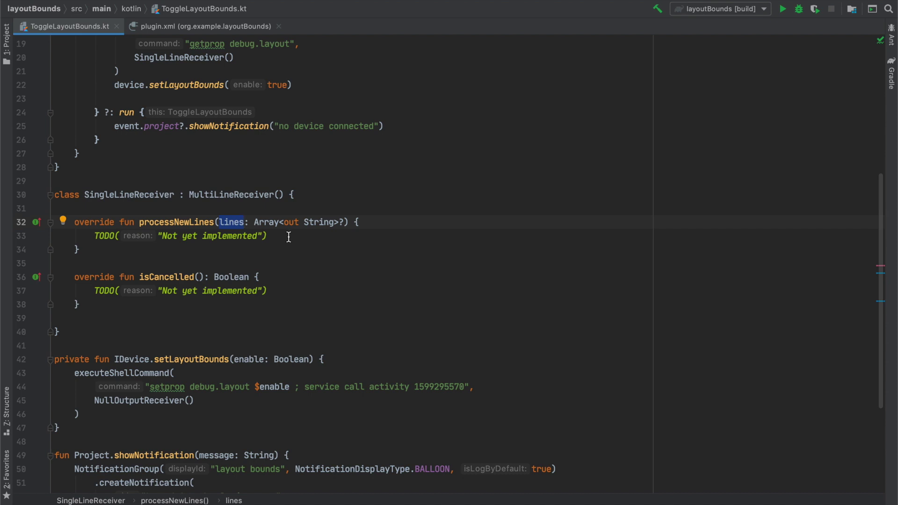
left_click_drag(267, 236, 94, 235)
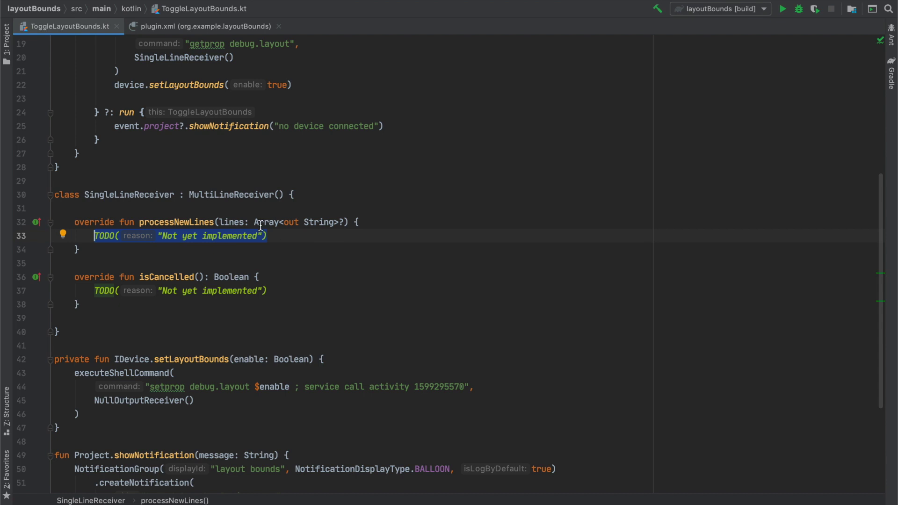
type("li")
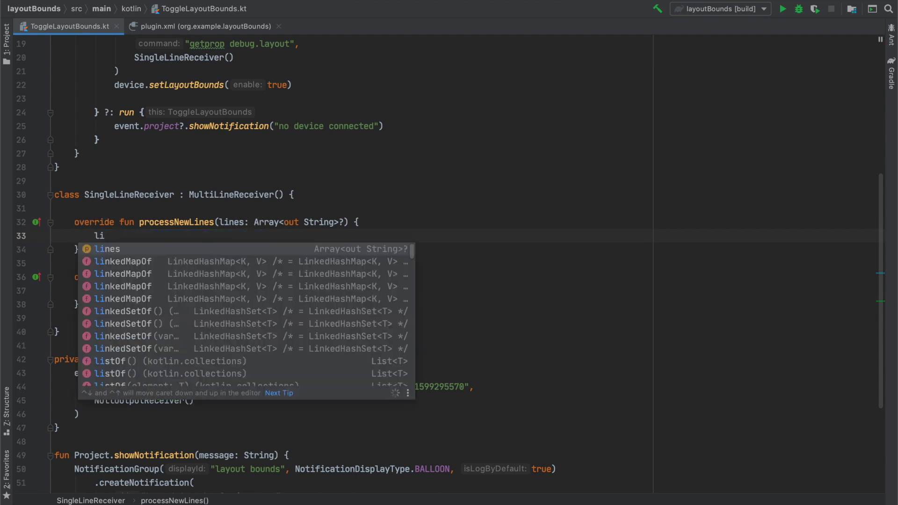
Step: Write lines?.getOrNull(0)?.let { firstLine -> } with a comment placeholder in processNewLines
key("Escape")
type("nes")
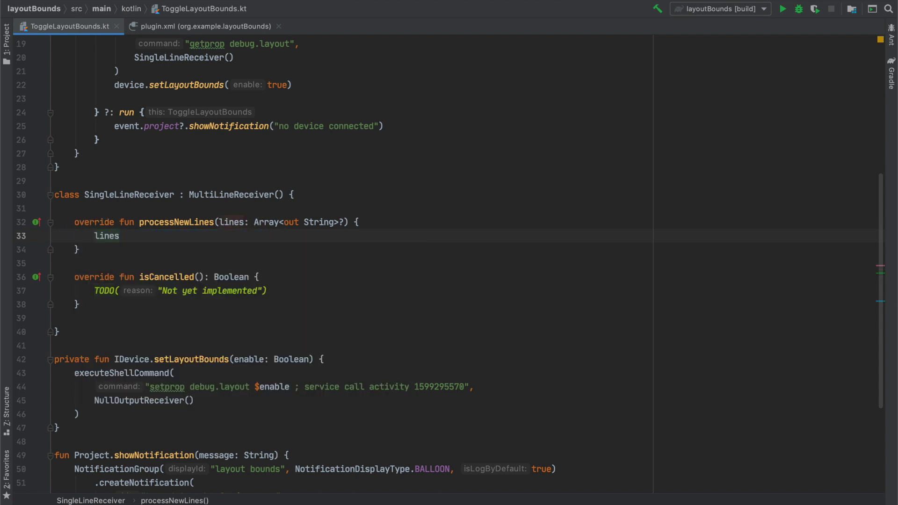
type("?.getOr")
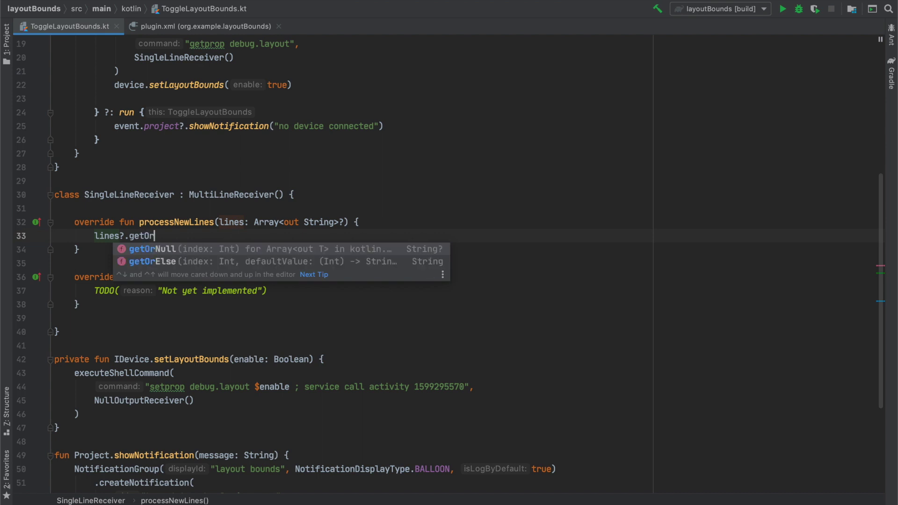
key("Return")
type("0")
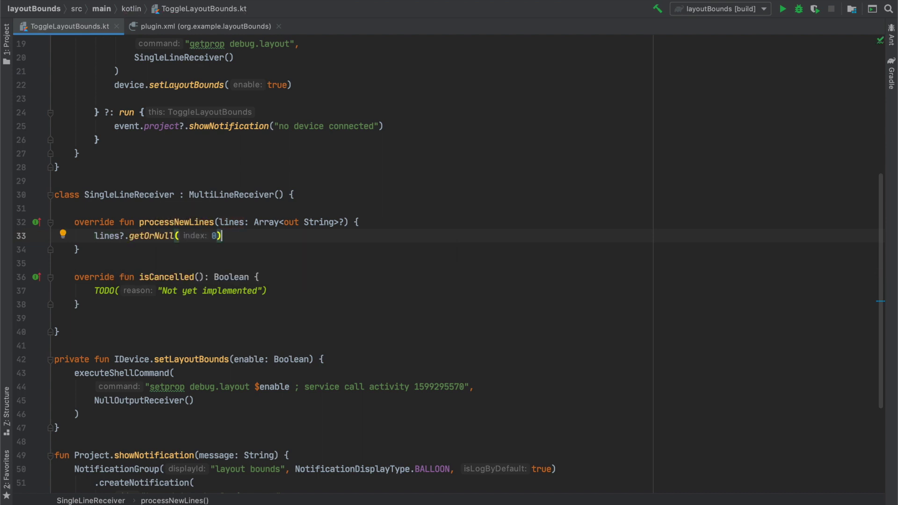
key("Right")
type("?.le")
key("Return")
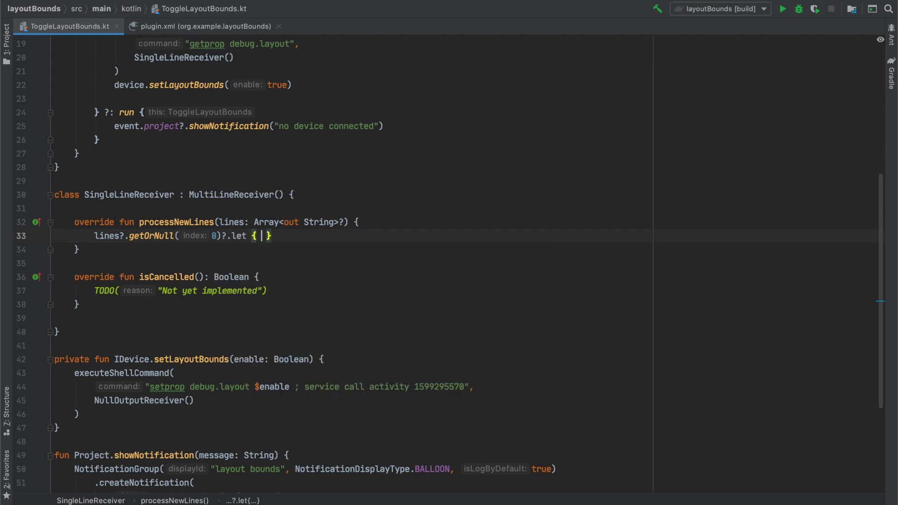
key("Return")
type("//")
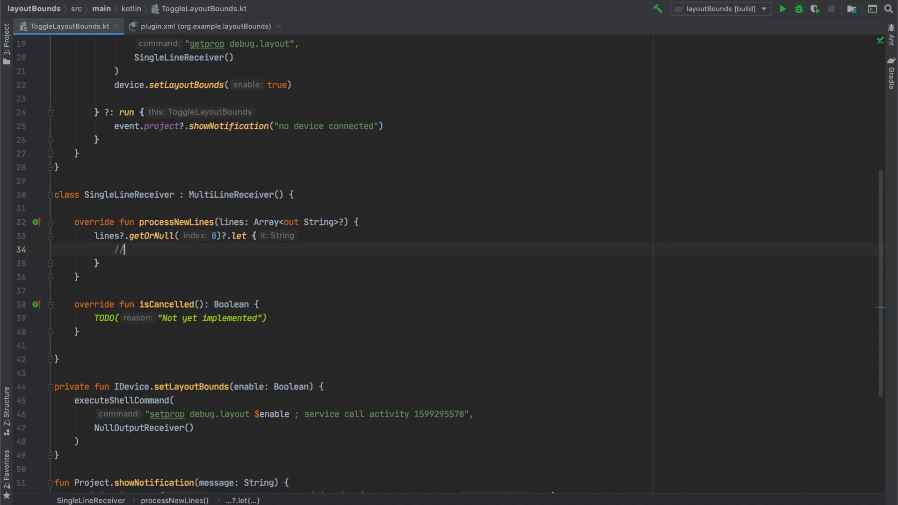
left_click(286, 236)
type("f")
type("irstLine ->")
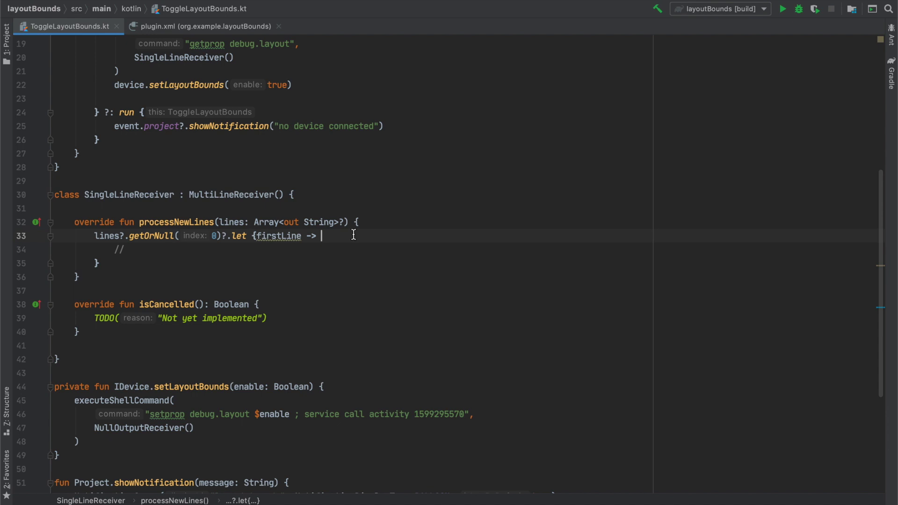
scroll(311, 150, "up", 5)
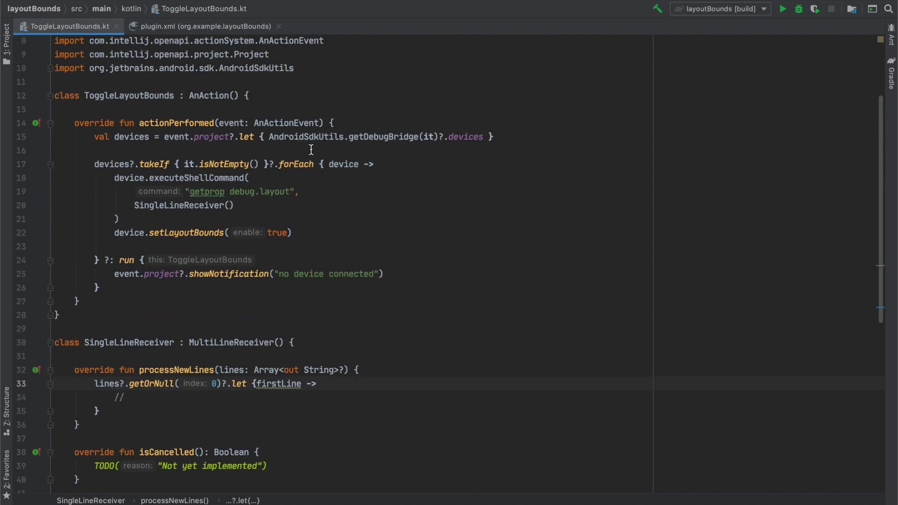
left_click(237, 241)
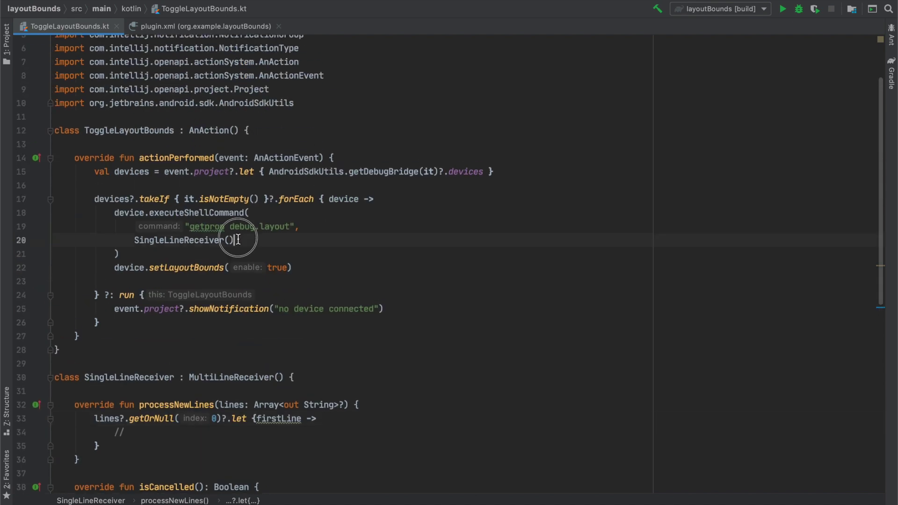
Step: Replace SingleLineReceiver()'s empty parentheses with a trailing lambda block
key("Left")
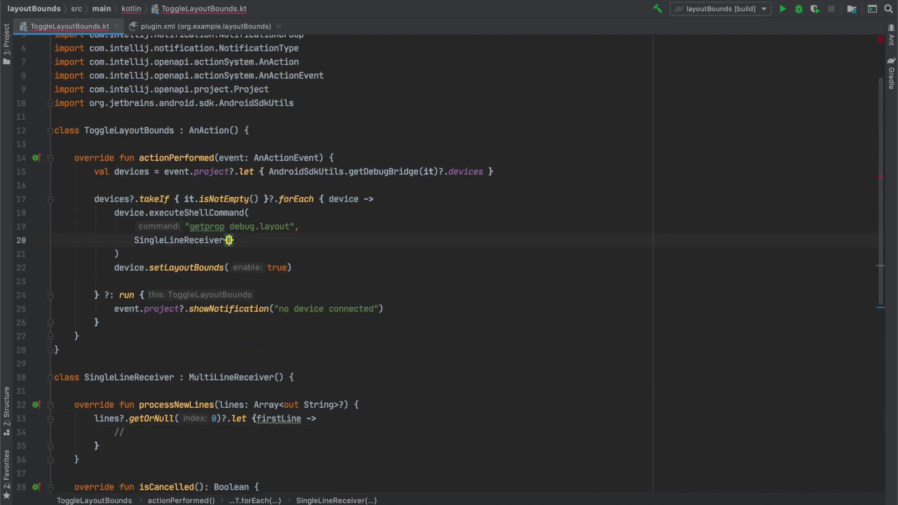
key("BackSpace")
type("{")
key("Return")
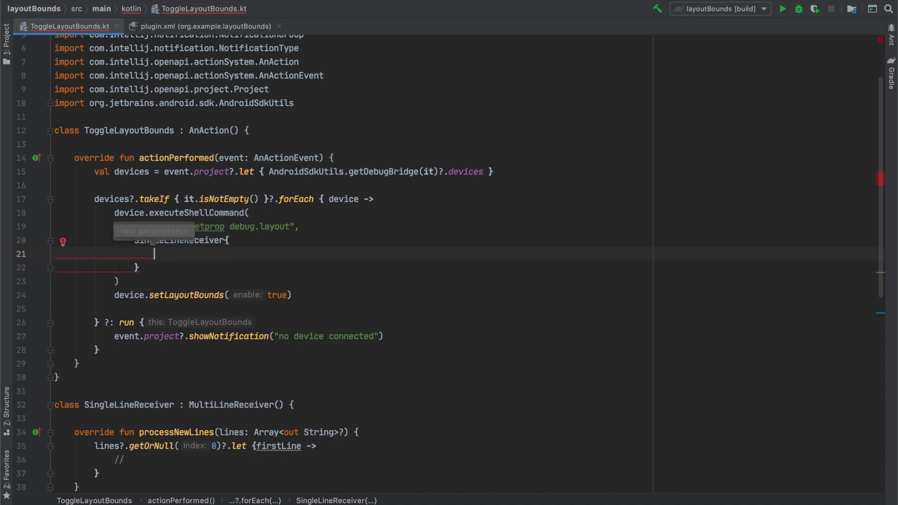
left_click(224, 239)
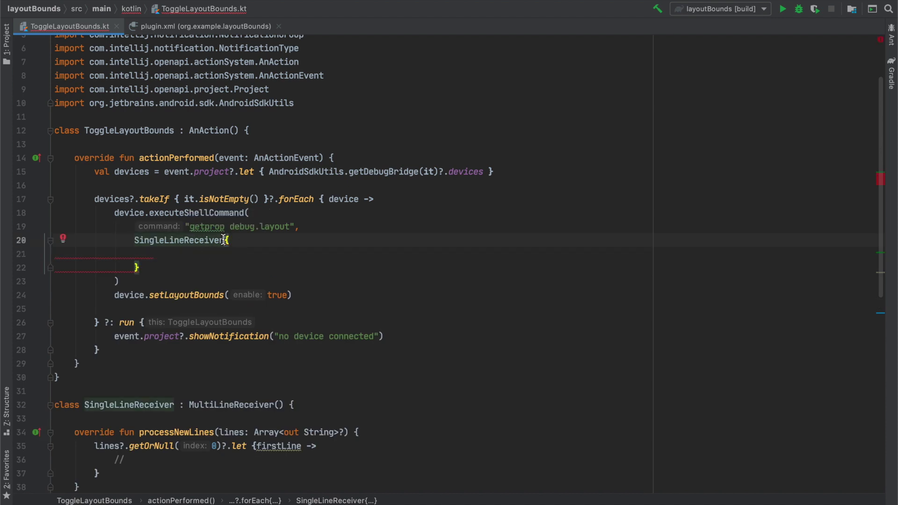
left_click(183, 254)
type("// ")
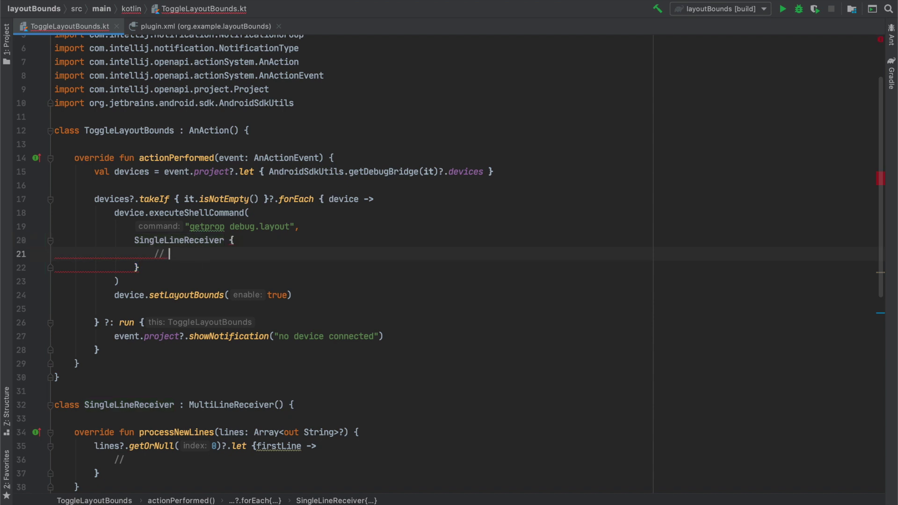
type("set")
Step: Move device.setLayoutBounds into the block in place of the comment, dropping the true argument
triple_click(322, 292)
key("ctrl+c")
key("BackSpace")
key("BackSpace")
left_click(141, 254)
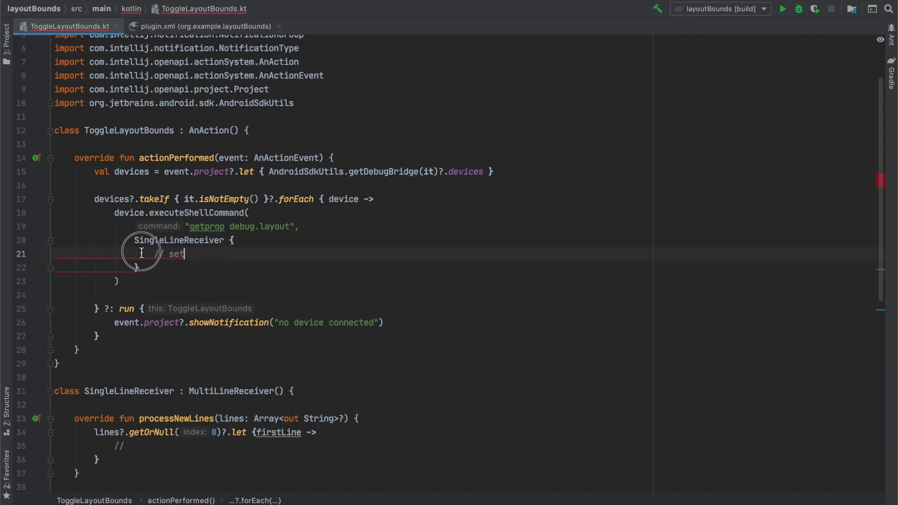
key("shift+Home")
key("ctrl+v")
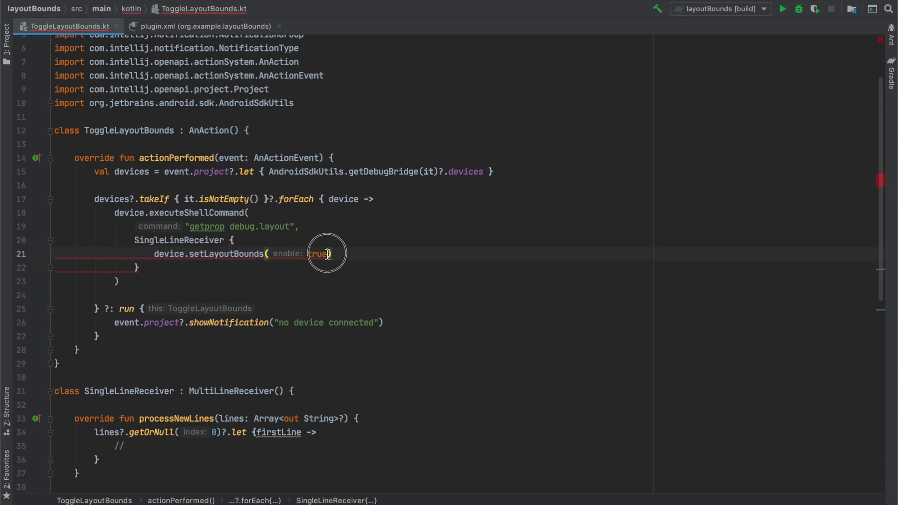
double_click(319, 253)
key("BackSpace")
type("enable")
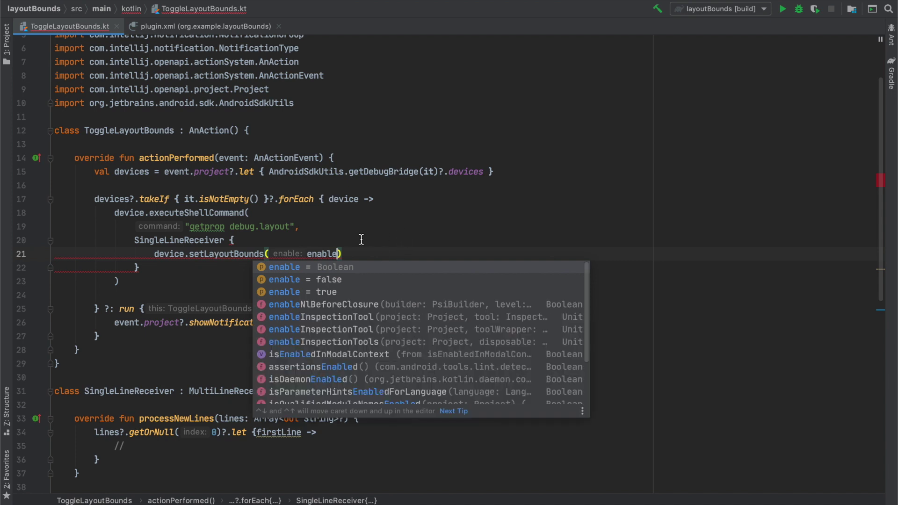
Step: Declare val enable = TODO() above the setLayoutBounds(enable) call
left_click(234, 240)
key("Return")
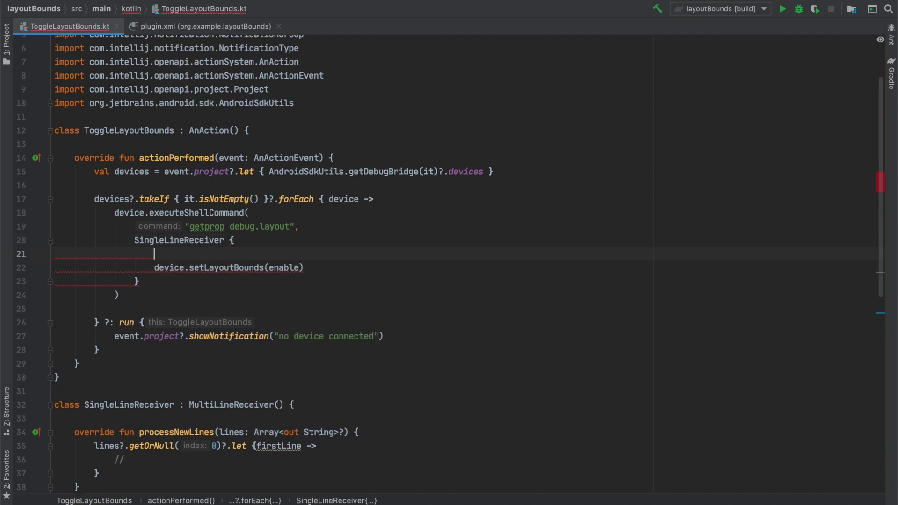
type("val en")
type("able = TO")
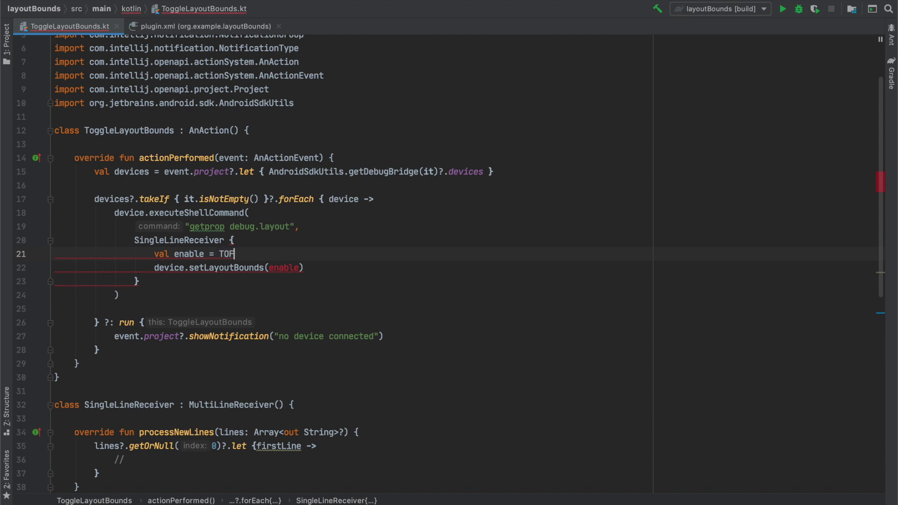
type("DO")
key("Return")
scroll(253, 244, "down", 3)
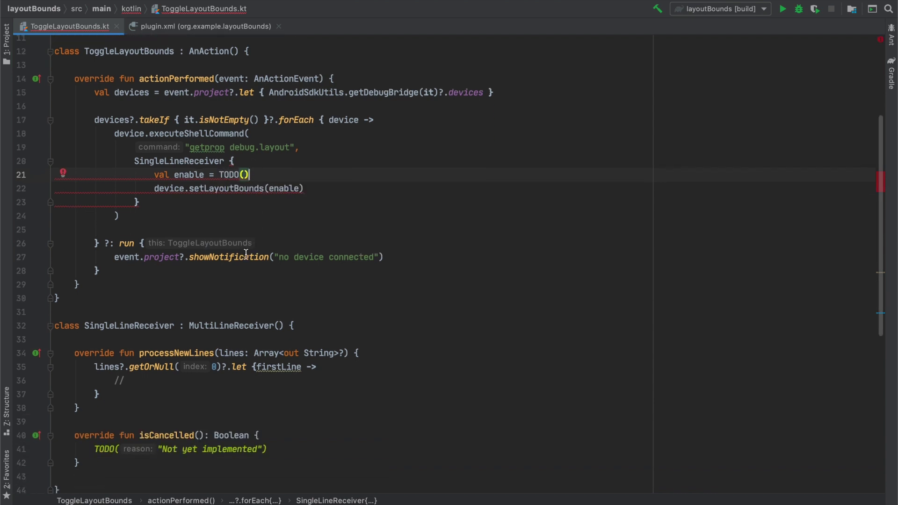
left_click(174, 326)
type("(")
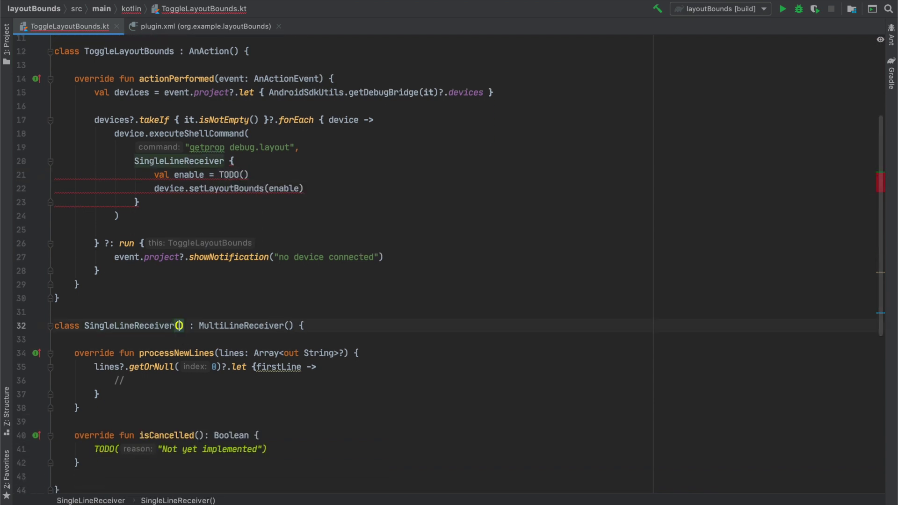
type("pri")
Step: Declare the private processFirstLine parameter with type (response: String) -> Unit
key("Return")
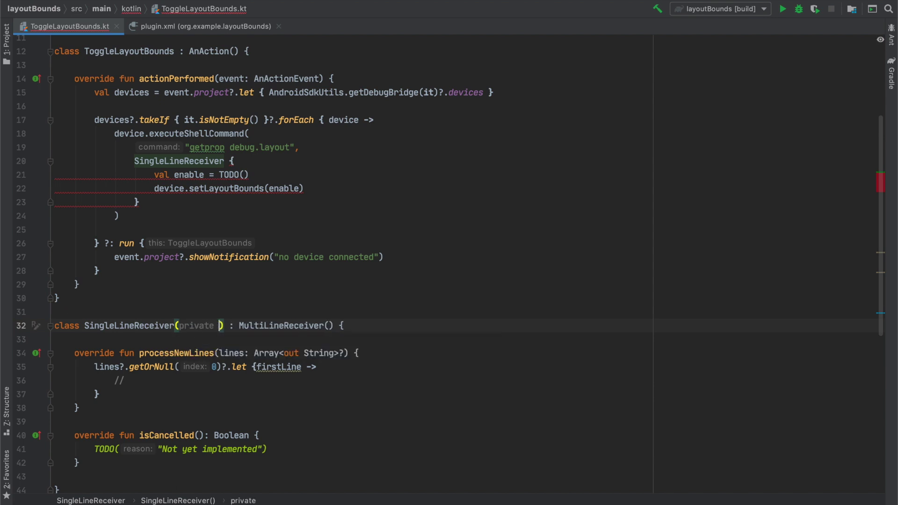
type("val ")
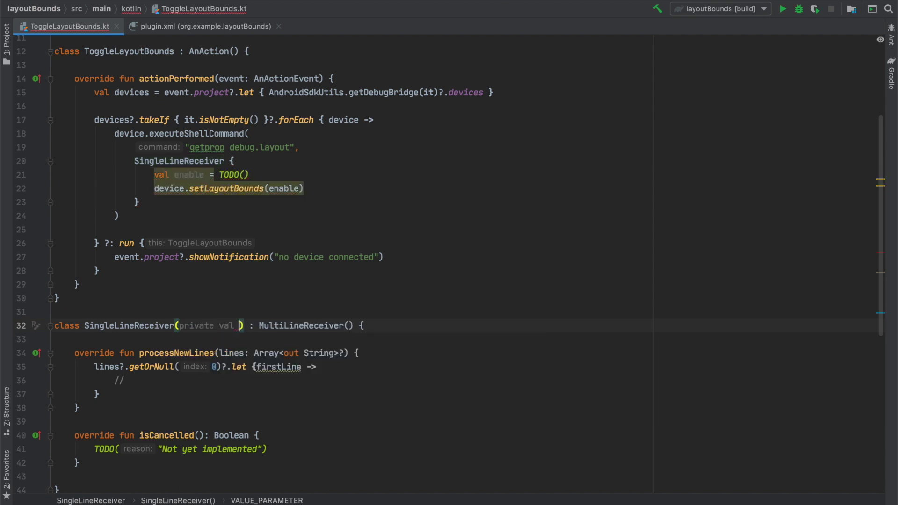
type("processF")
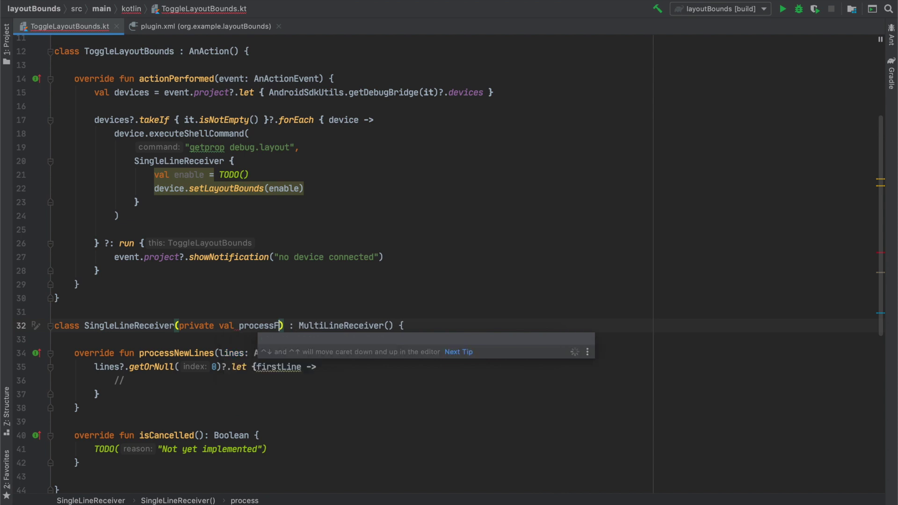
type("irstLine")
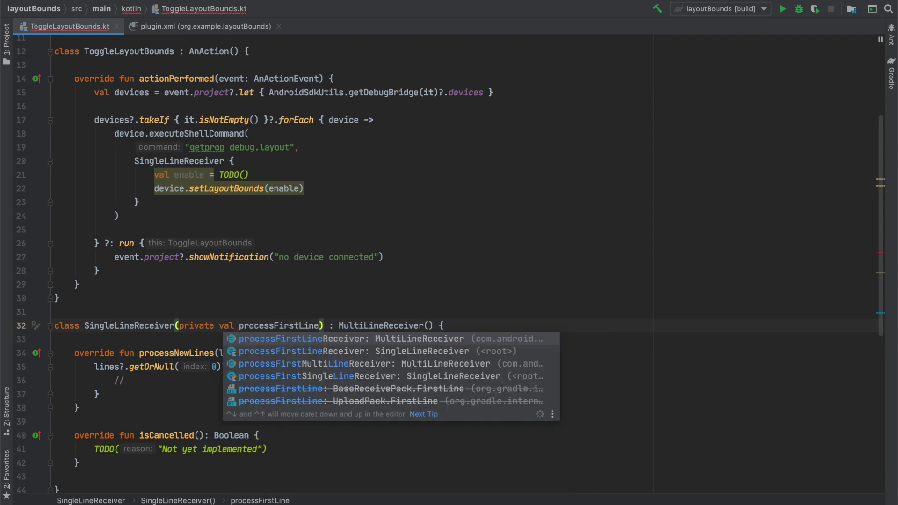
type(": ")
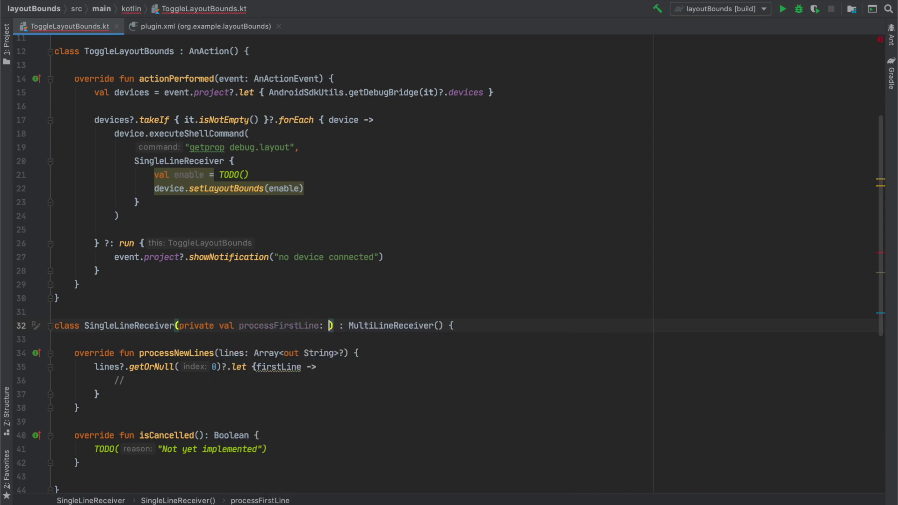
type("(")
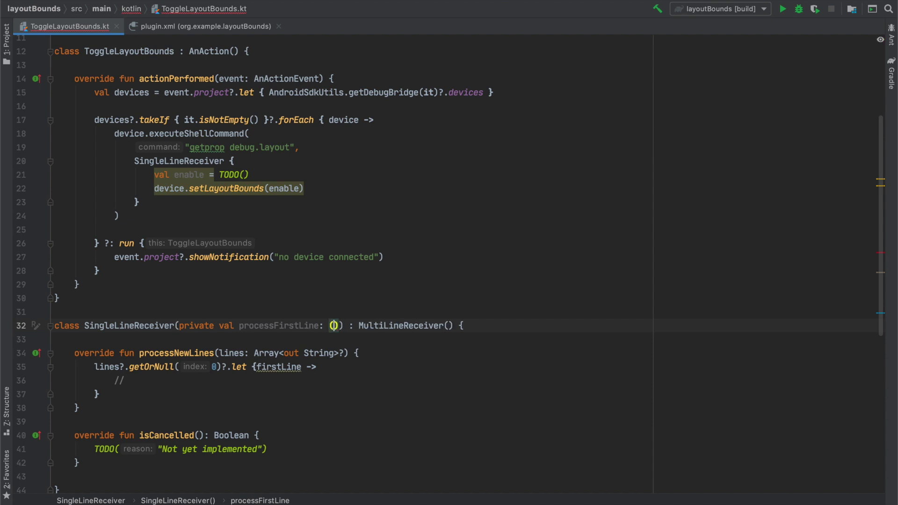
type("r")
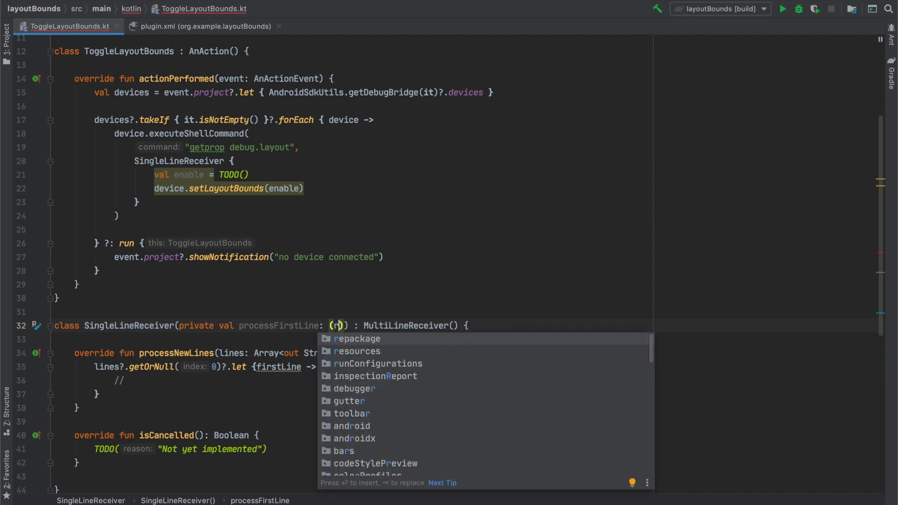
type("esponse")
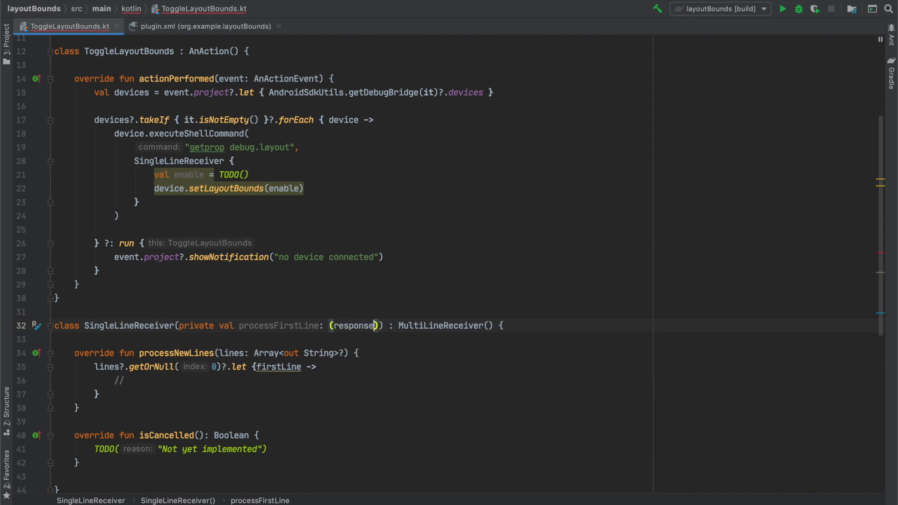
type(": s")
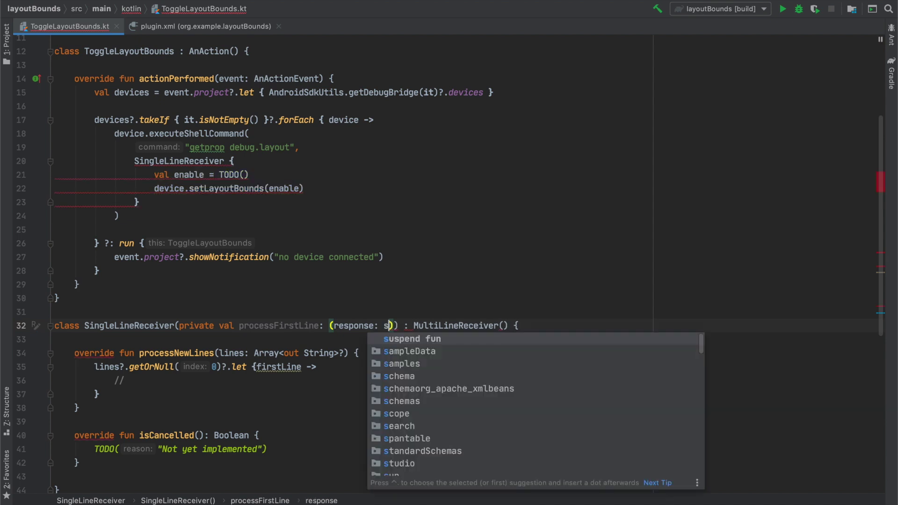
key("BackSpace")
type("St")
key("Return")
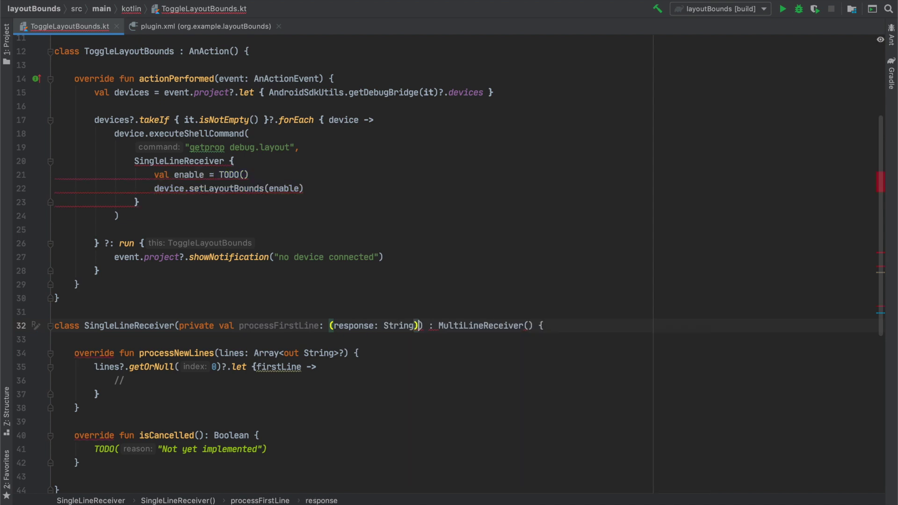
type("-> Uni")
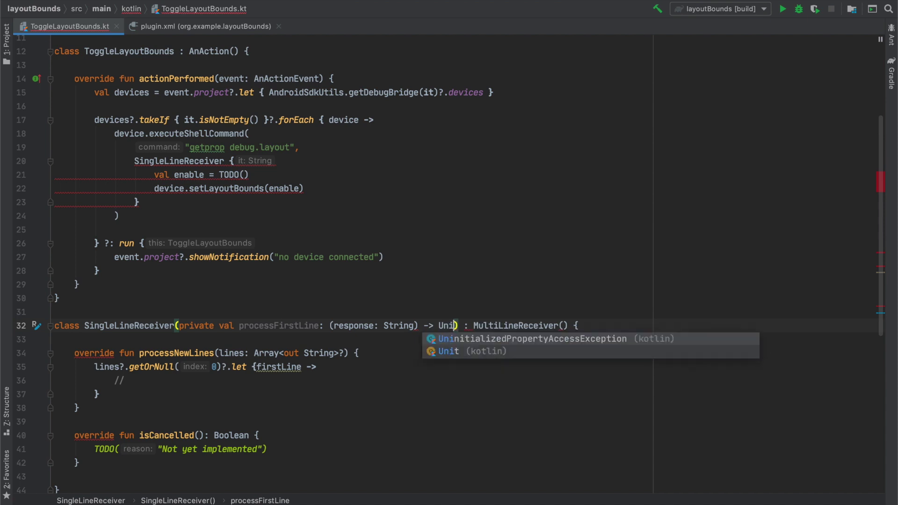
type("t")
left_click(255, 366)
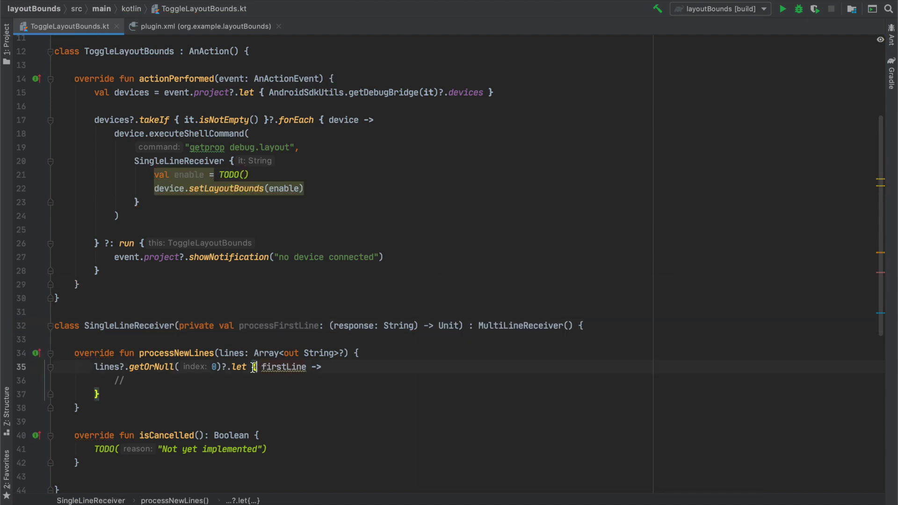
Step: Replace the let block's placeholder comment with processFirstLine(firstLine)
key("Down")
key("BackSpace")
key("BackSpace")
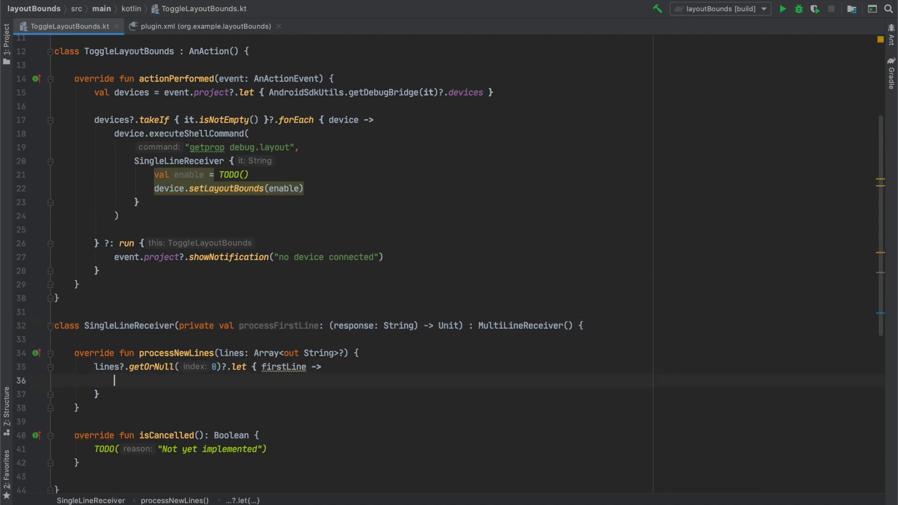
type("pr")
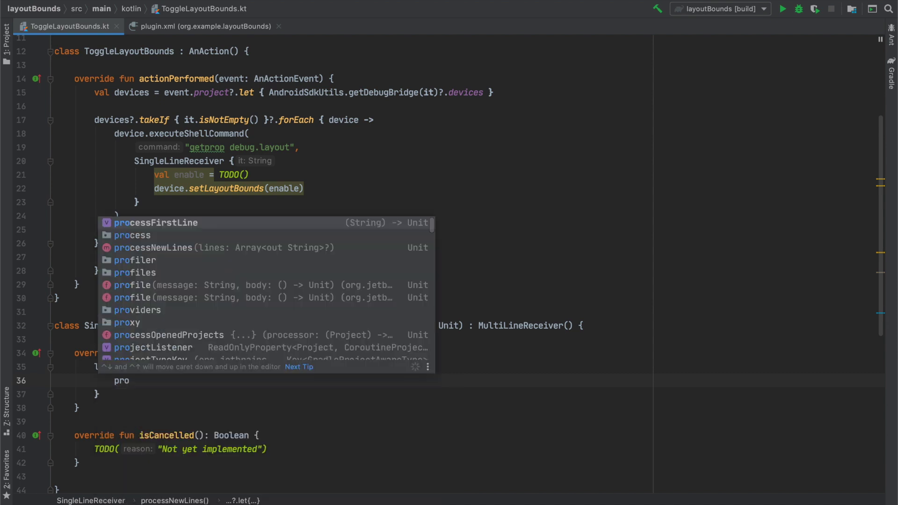
type("o")
key("Return")
type("(fi")
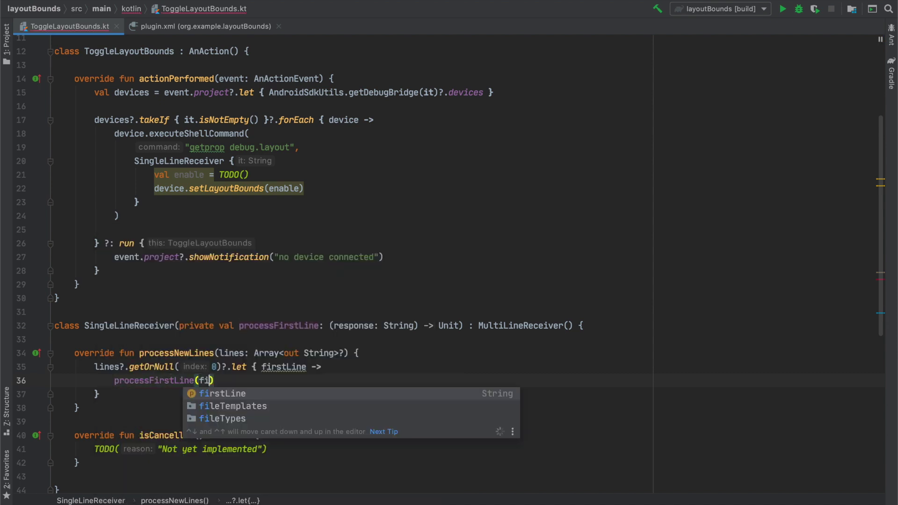
key("Return")
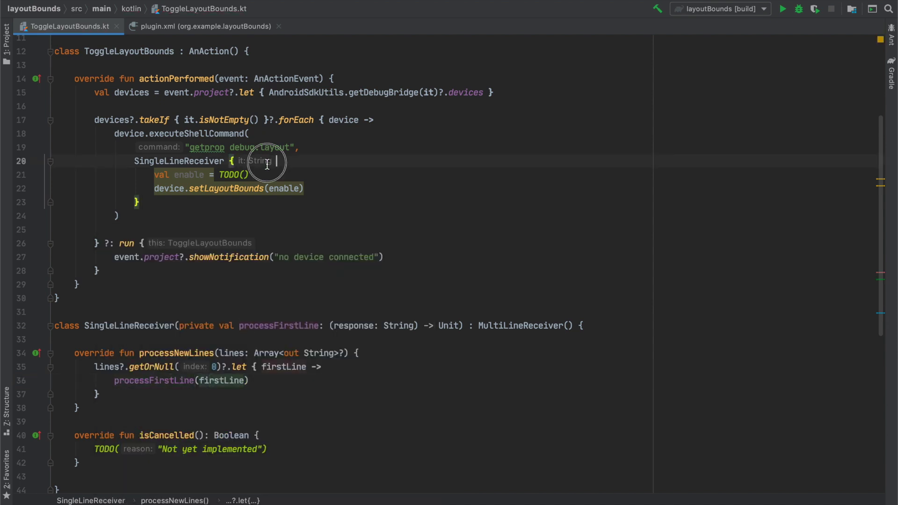
Step: Name the SingleLineReceiver lambda parameter firstLine and copy the 'getprop debug.layout' text
left_click(267, 163)
type("fir")
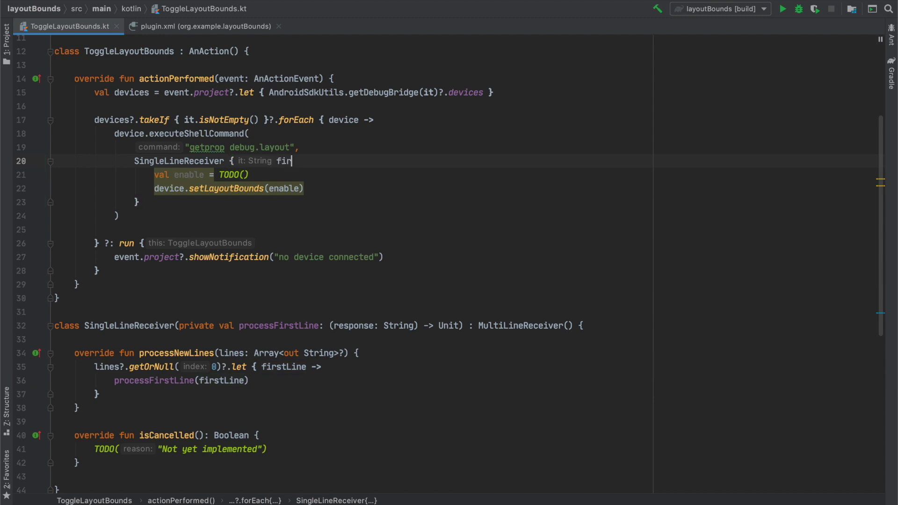
type("stLine ->")
key("Down")
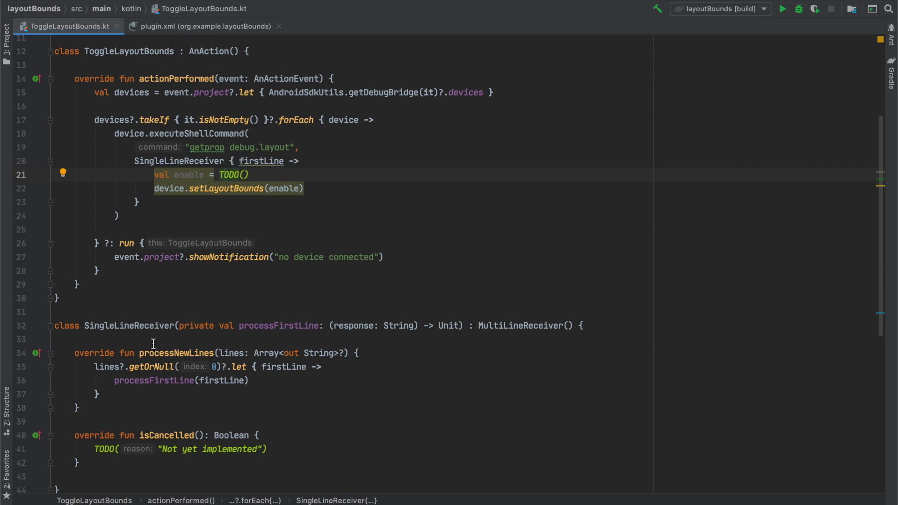
left_click(187, 146)
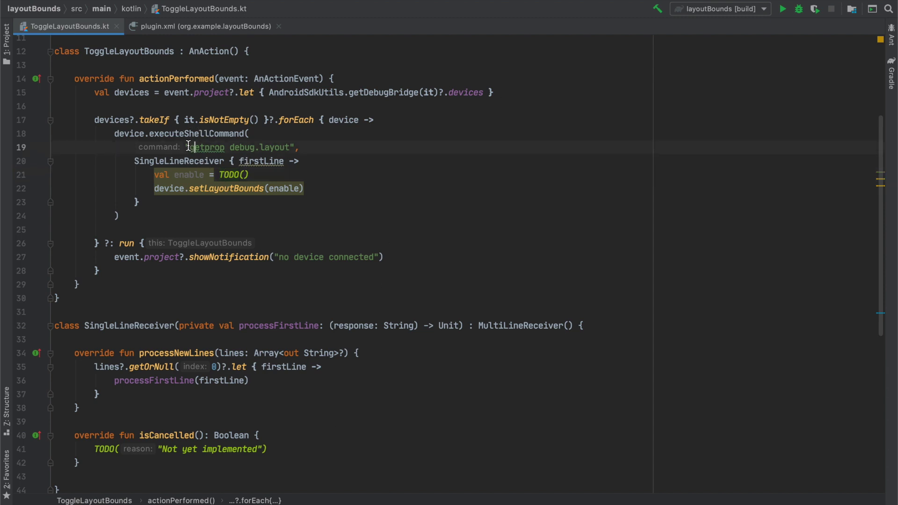
left_click_drag(190, 146, 290, 146)
key("ctrl+c")
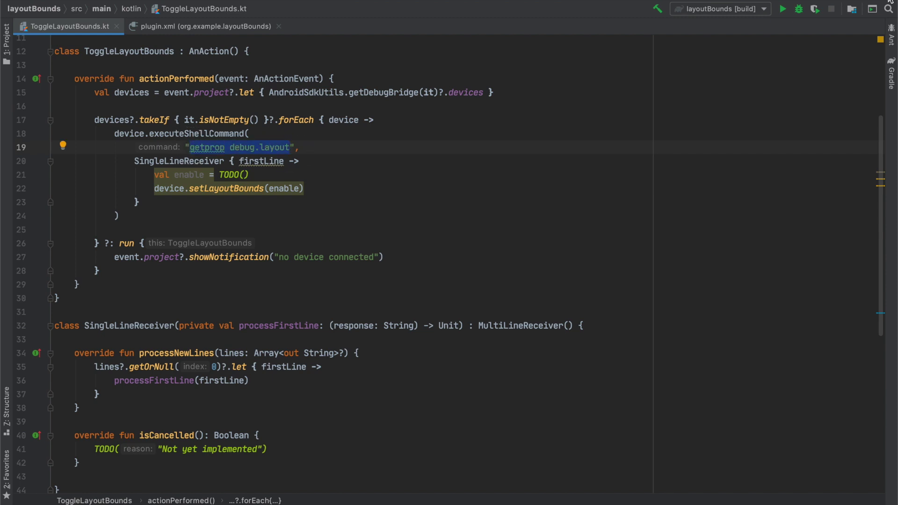
Step: Run 'adb shell getprop debug.layout' in the Terminal, which returns false
key("alt+F12")
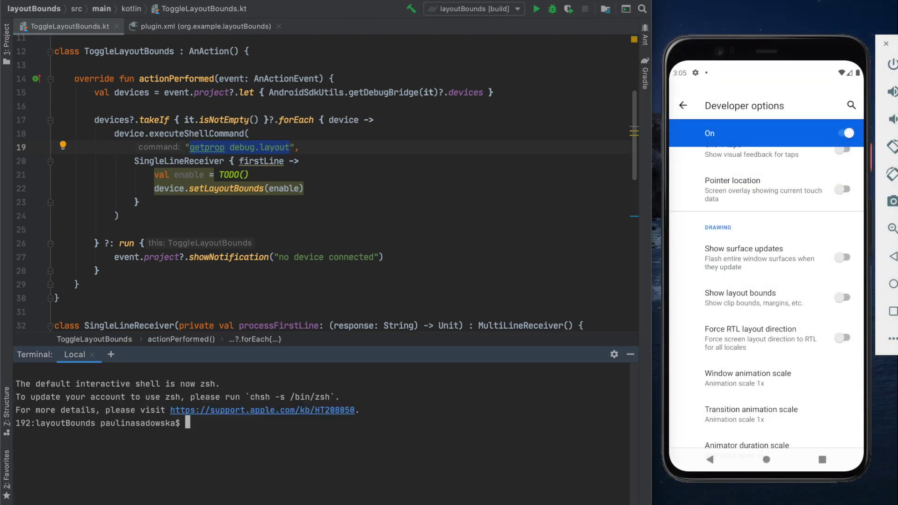
key("ctrl+v")
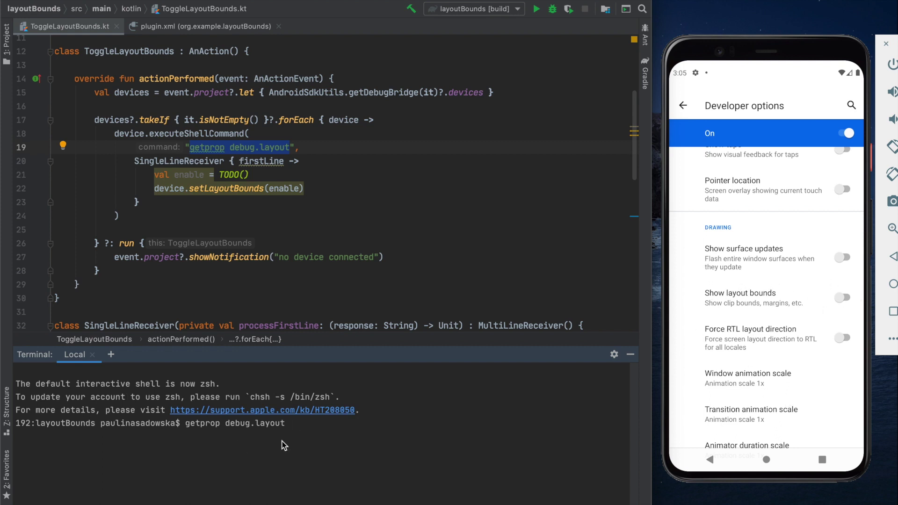
key("Left")
key("Left")
key("Left")
key("Left")
key("Left")
key("Left")
key("Left")
key("Left")
key("Left")
key("Left")
key("Left")
type("adb sh")
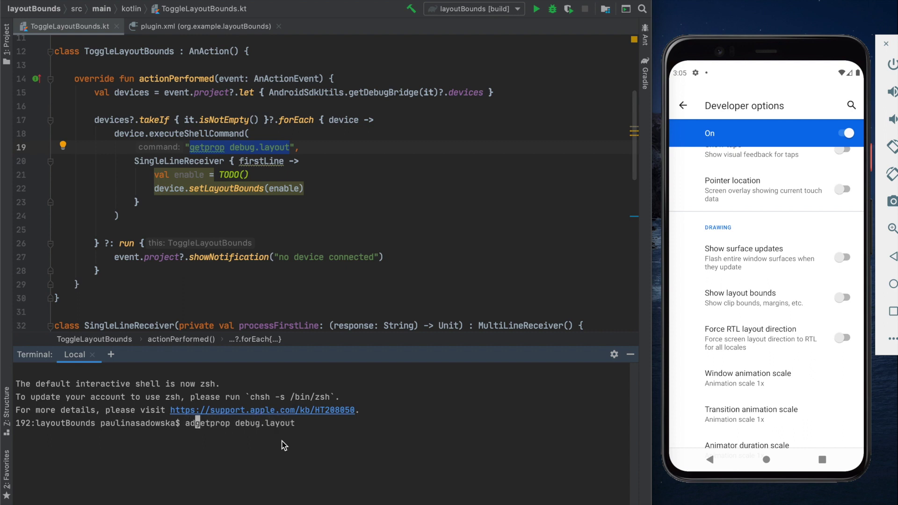
type("ell")
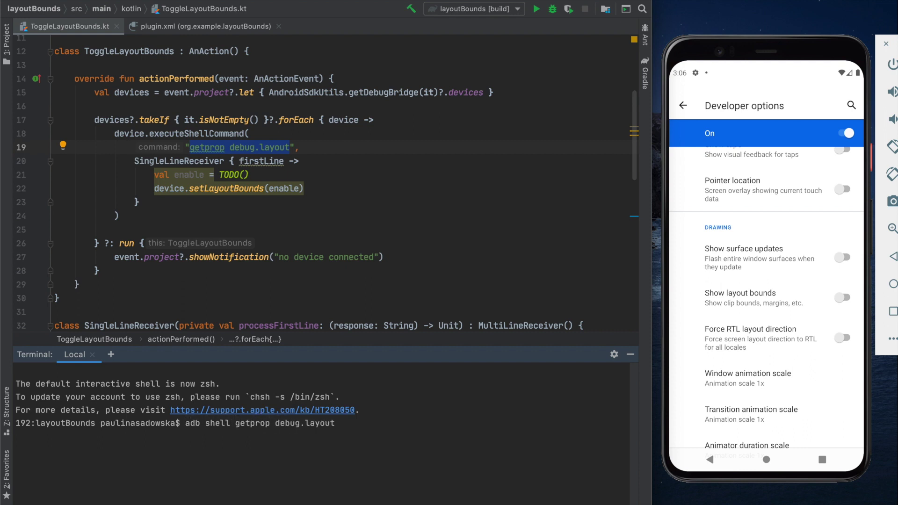
key("Return")
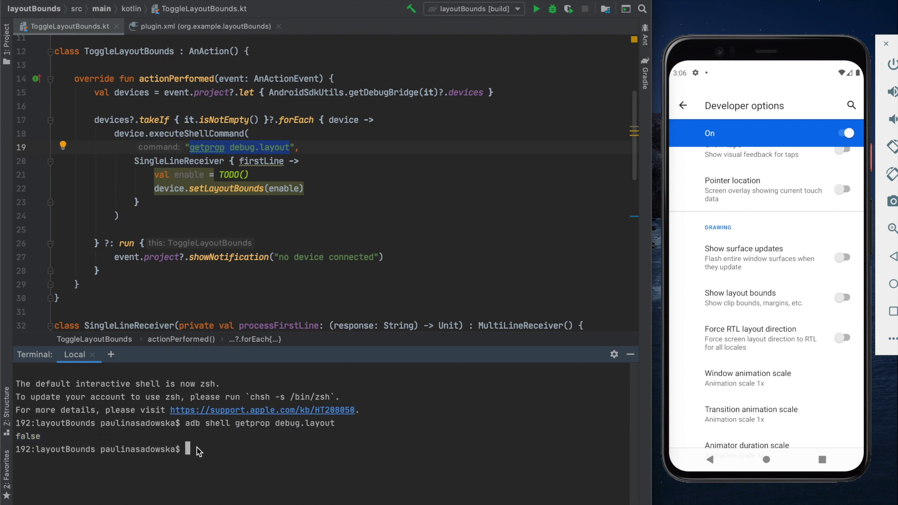
Step: Turn on the emulator's layout bounds and rerun the command, which now returns true
left_click(842, 297)
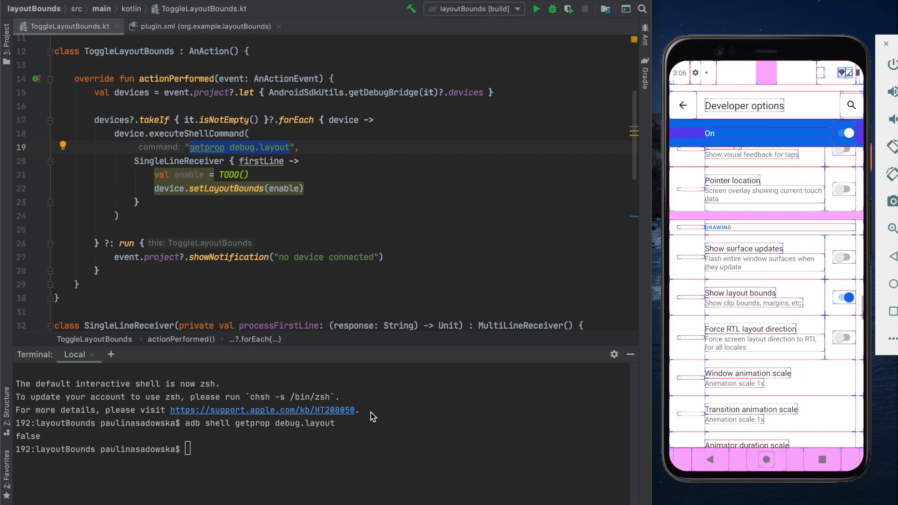
triple_click(219, 449)
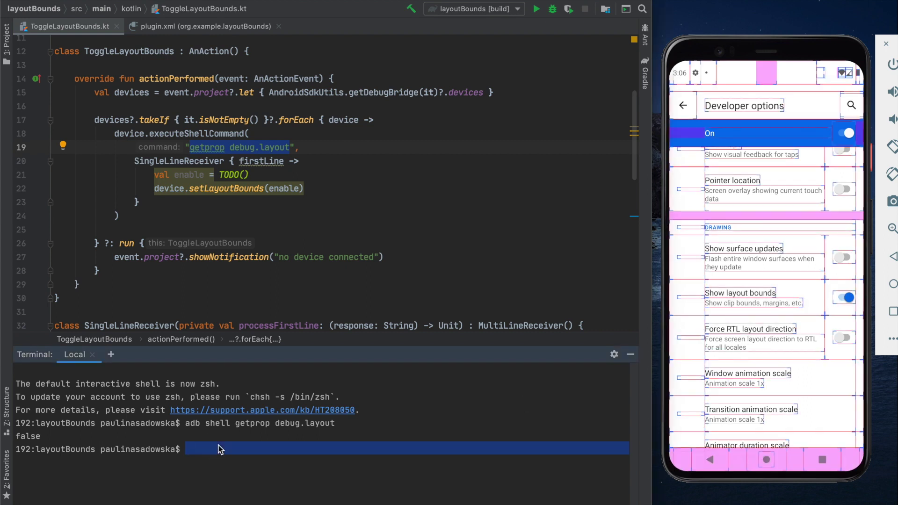
key("Up")
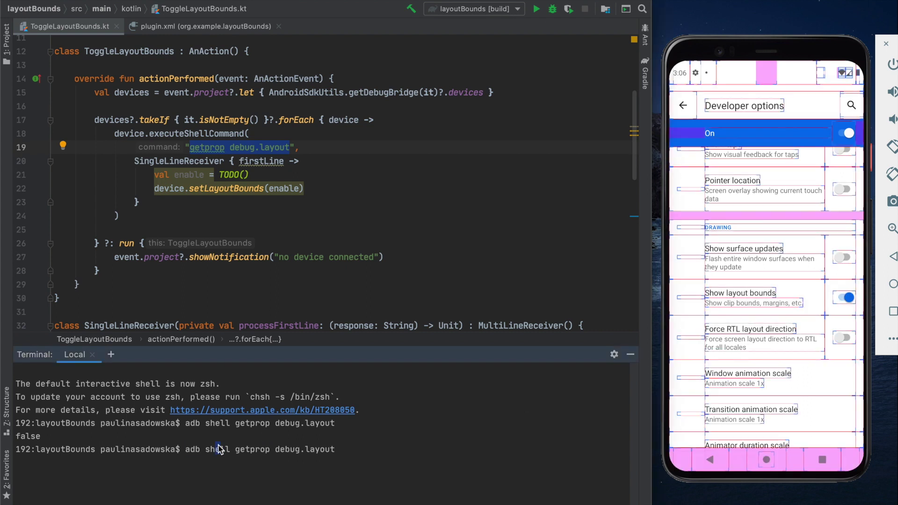
key("Return")
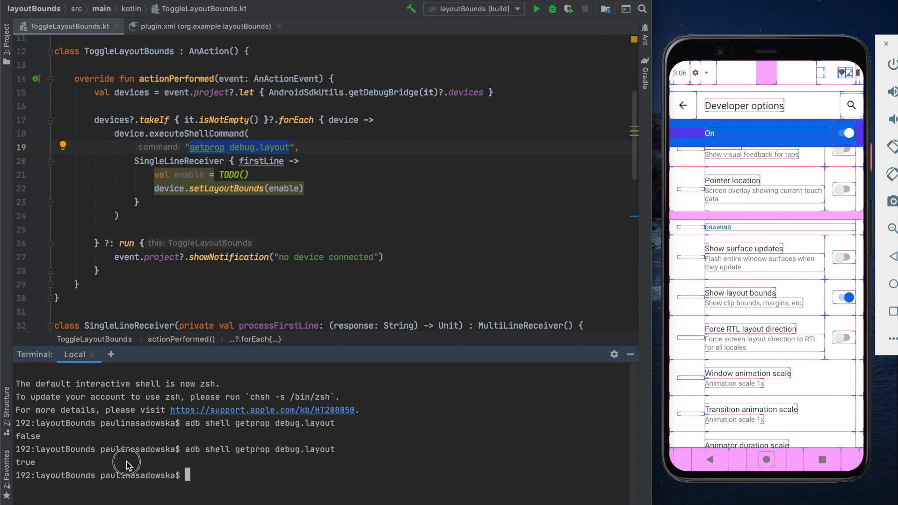
triple_click(127, 462)
left_click(218, 174)
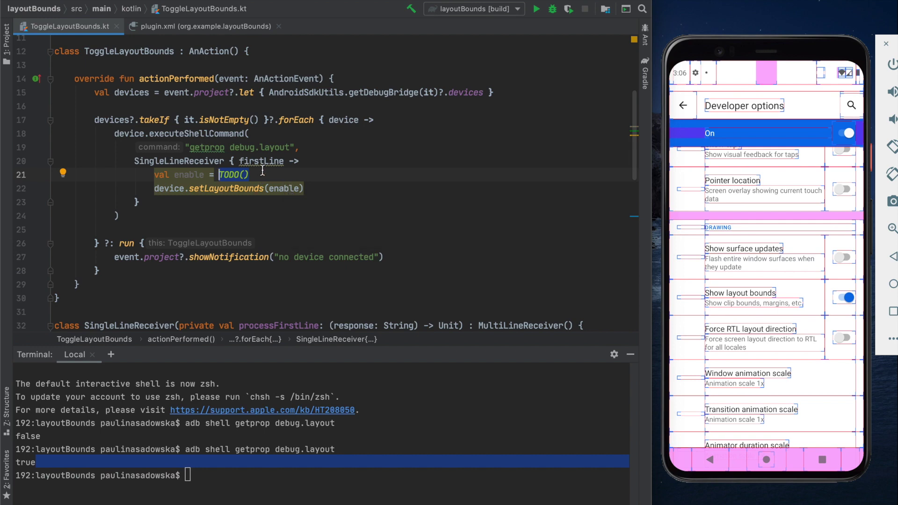
type("fir")
Step: Replace enable's TODO() with firstLine.toBoolean().not()
key("Return")
type(".")
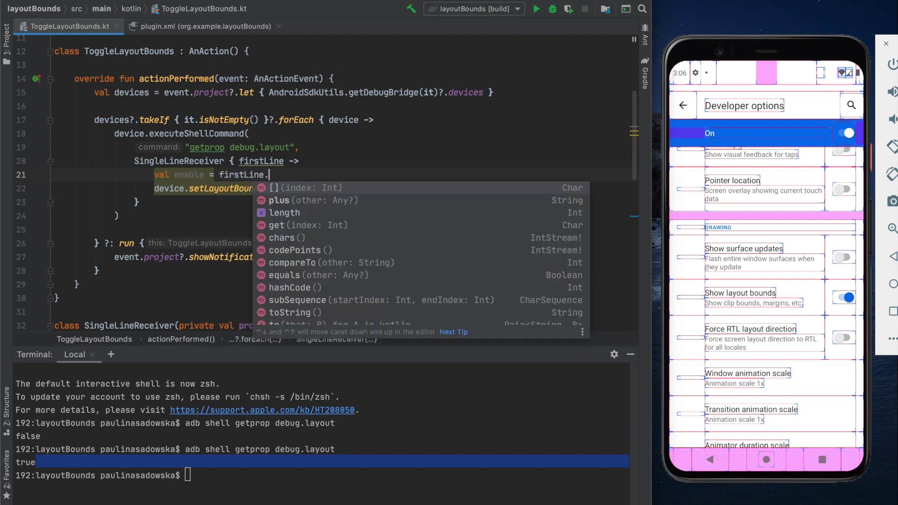
type("toBoole")
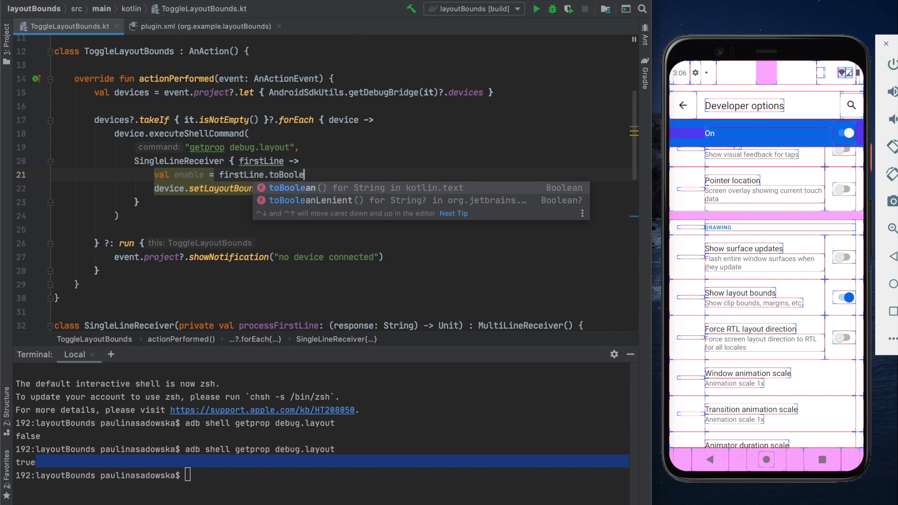
key("Return")
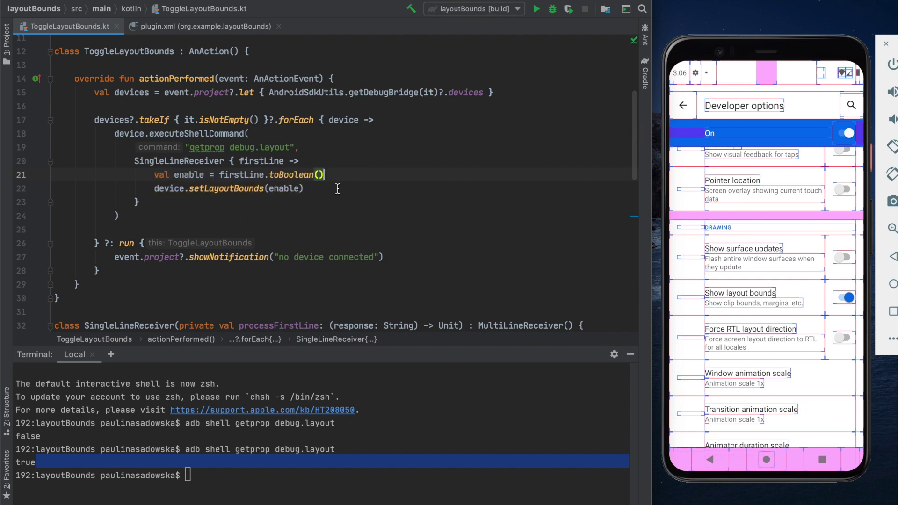
type(".")
key("Return")
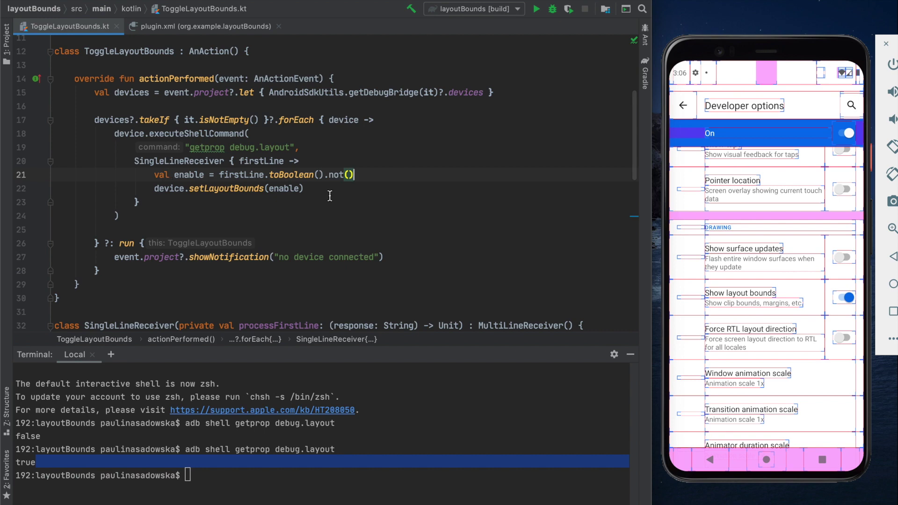
scroll(278, 222, "down", 3)
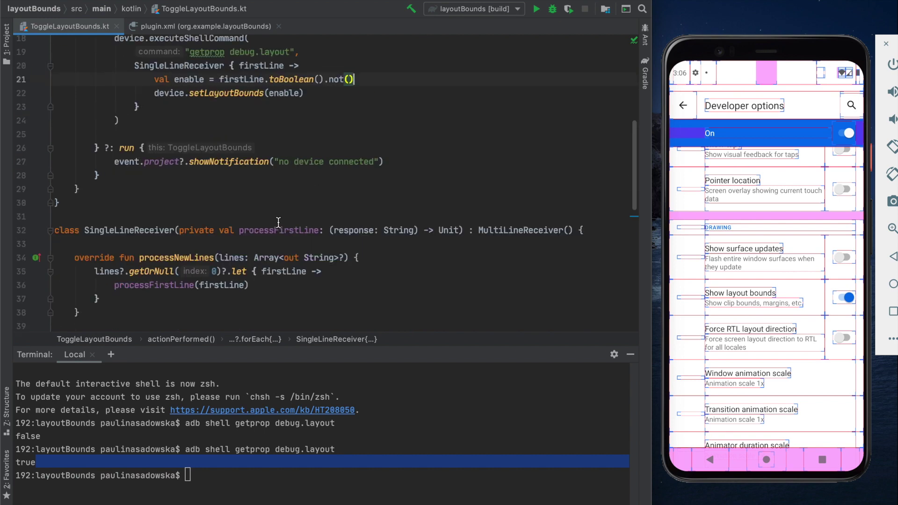
scroll(278, 223, "down", 3)
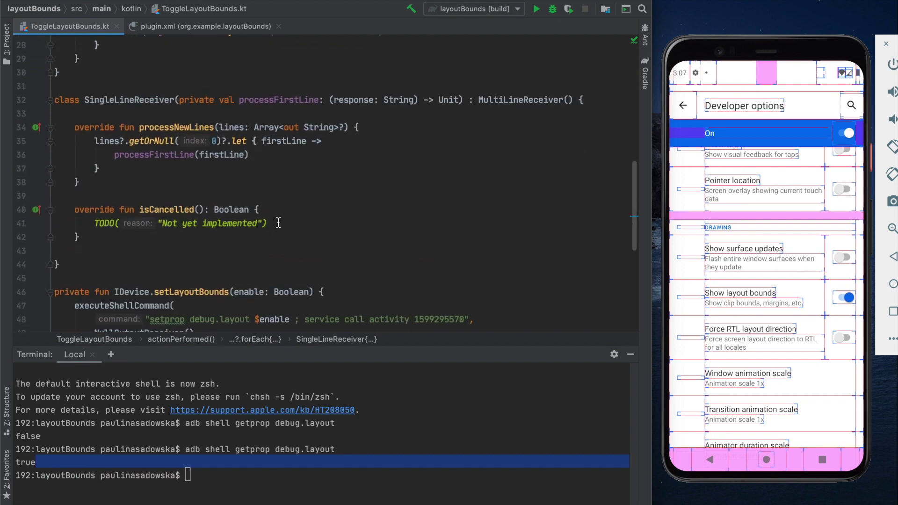
scroll(278, 222, "up", 1)
Step: Add a 'private var cancelled = false' flag at the top of SingleLineReceiver
left_click(79, 259)
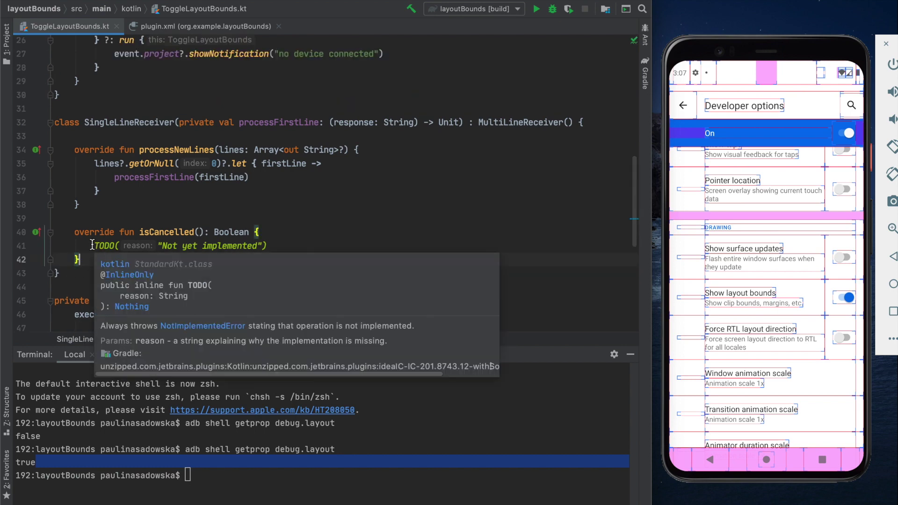
left_click(141, 136)
key("Return")
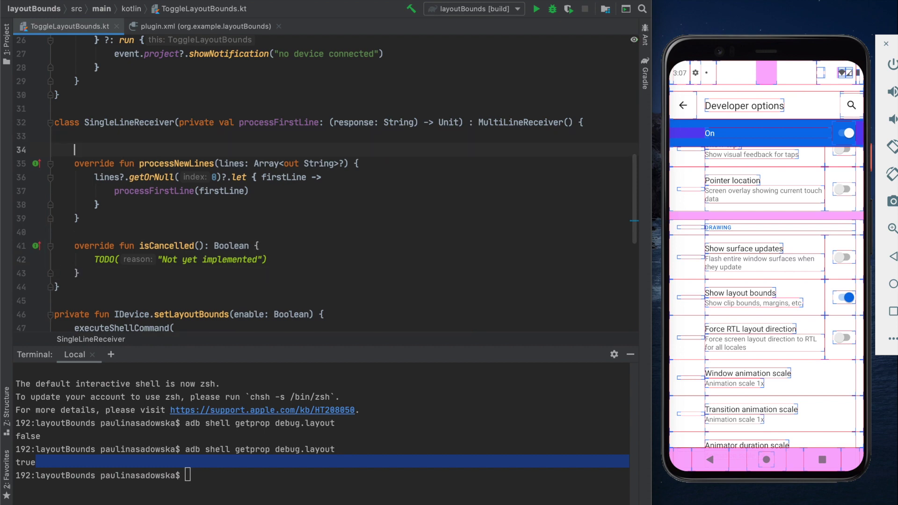
type("pri")
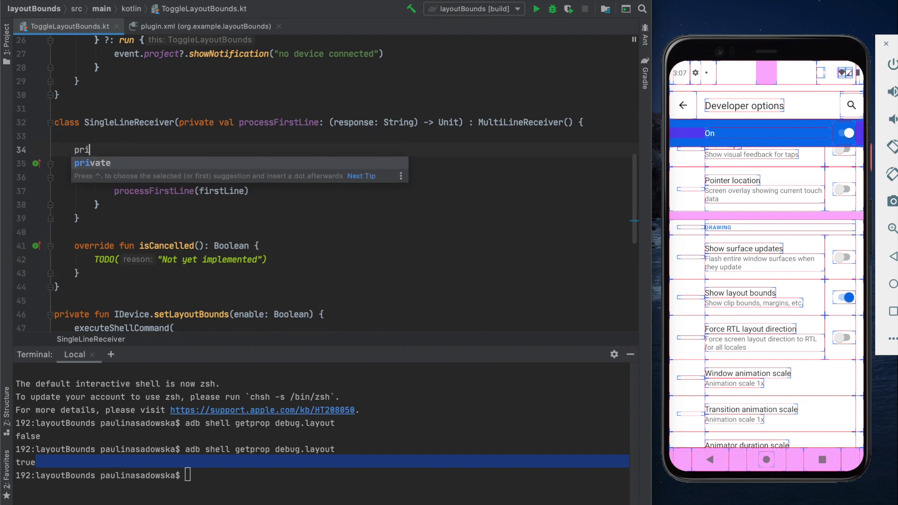
key("Return")
type("var ")
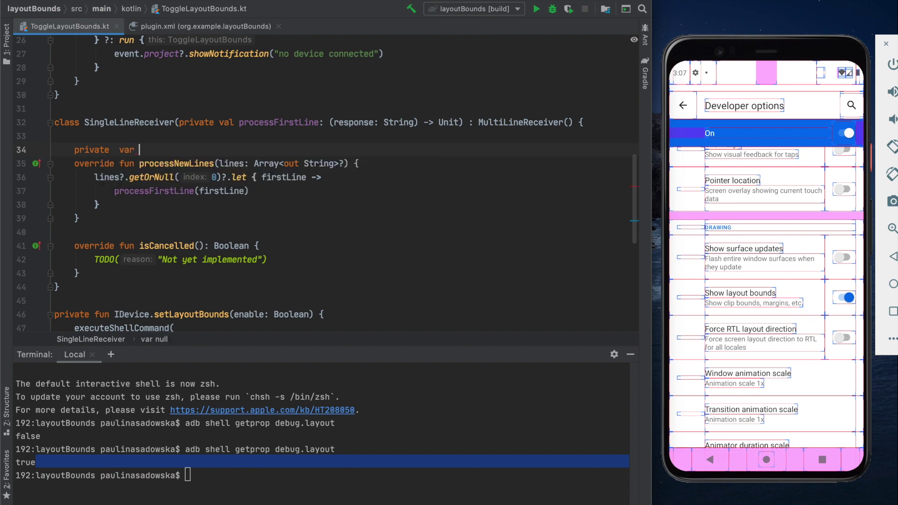
type("cancelled")
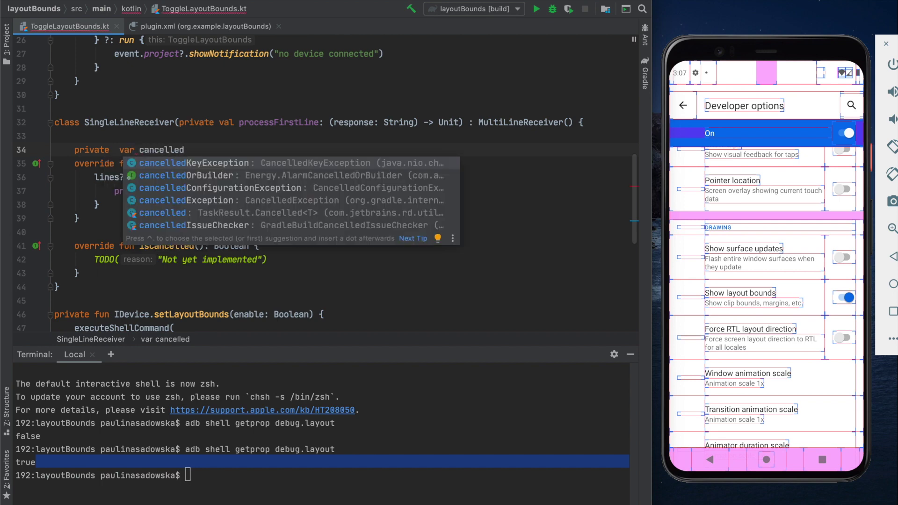
type(" = fal")
key("Return")
key("Return")
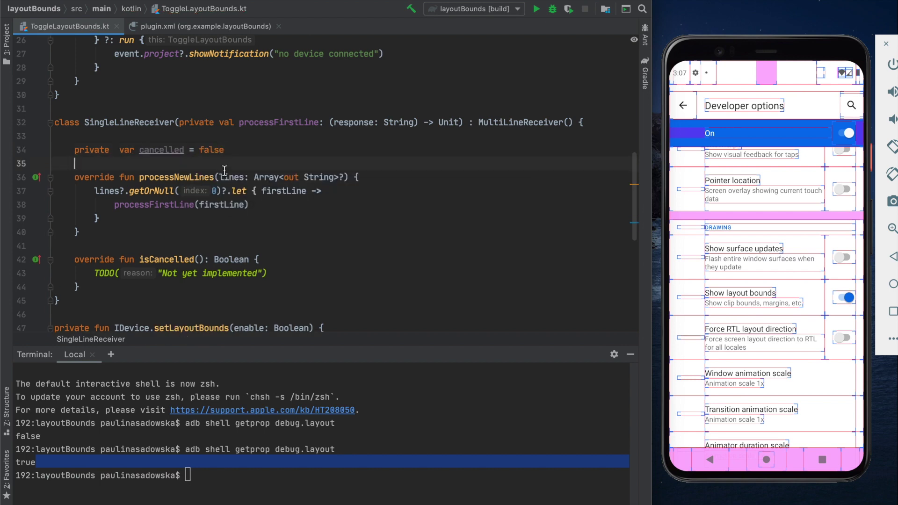
Step: Set 'cancelled = true' after processFirstLine and make isCancelled return '= cancelled'
left_click(280, 205)
key("Return")
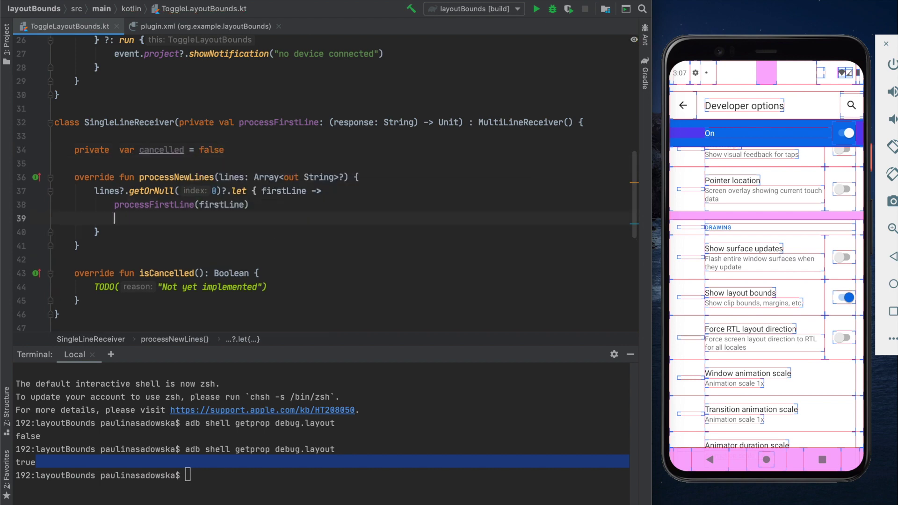
type("ca")
key("Return")
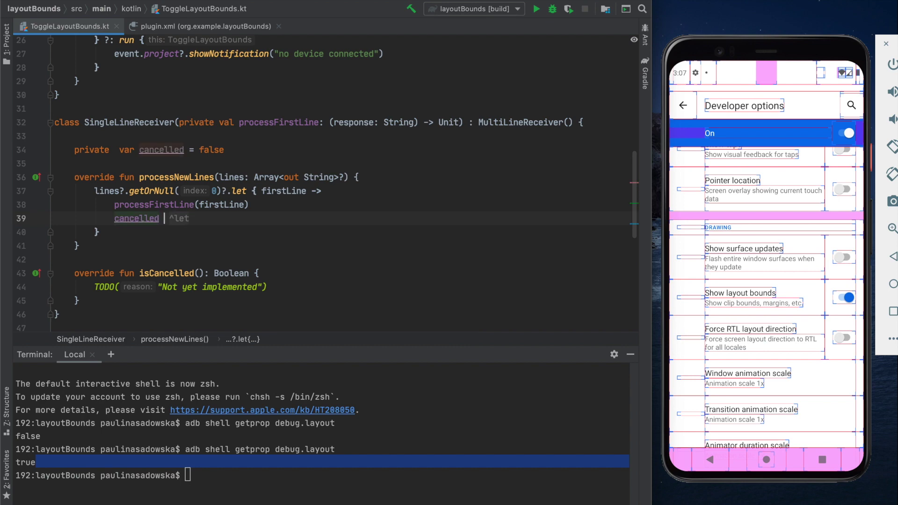
type("= true")
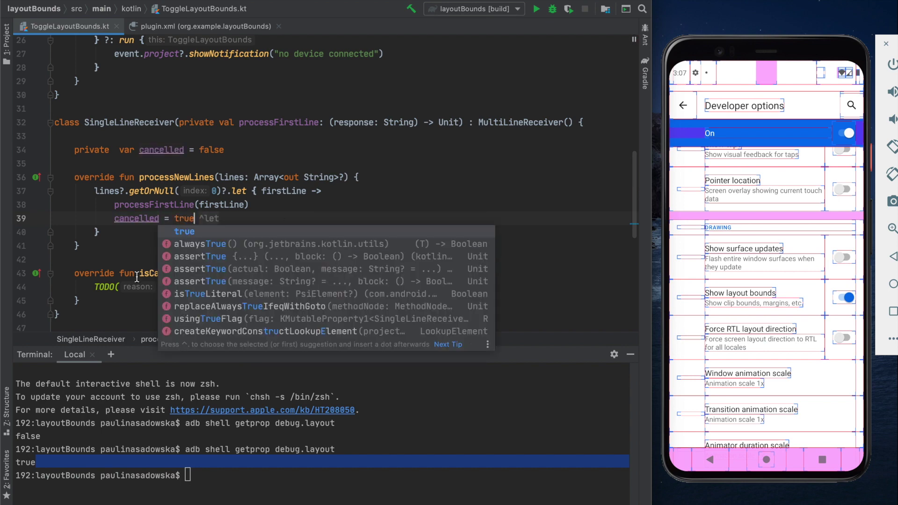
left_click_drag(80, 301, 204, 273)
type("= ")
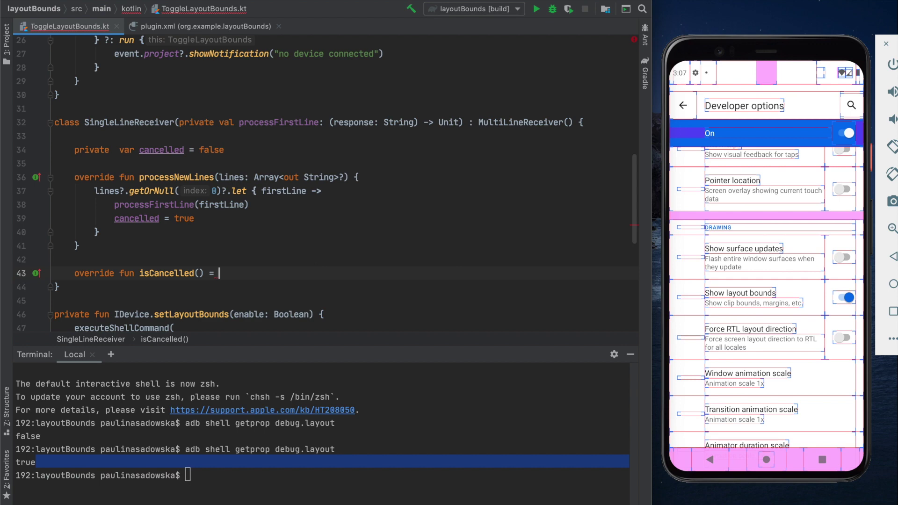
type("ca")
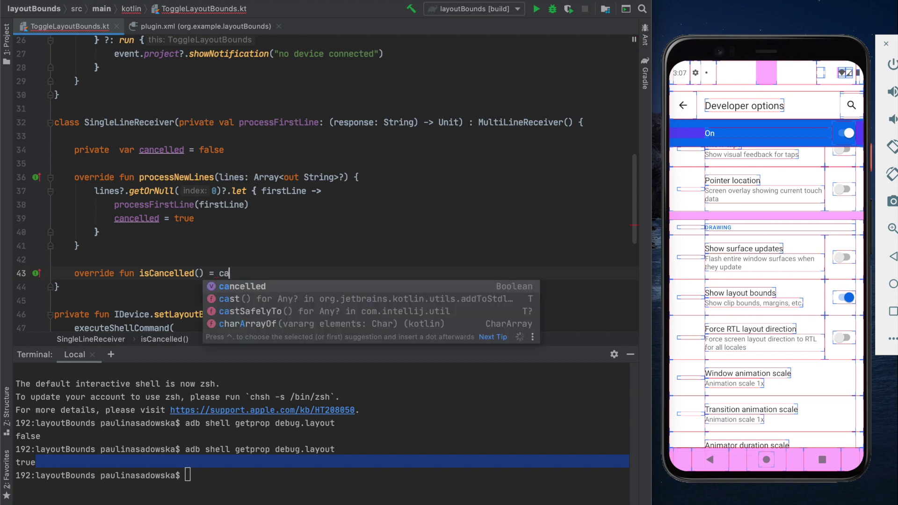
key("Return")
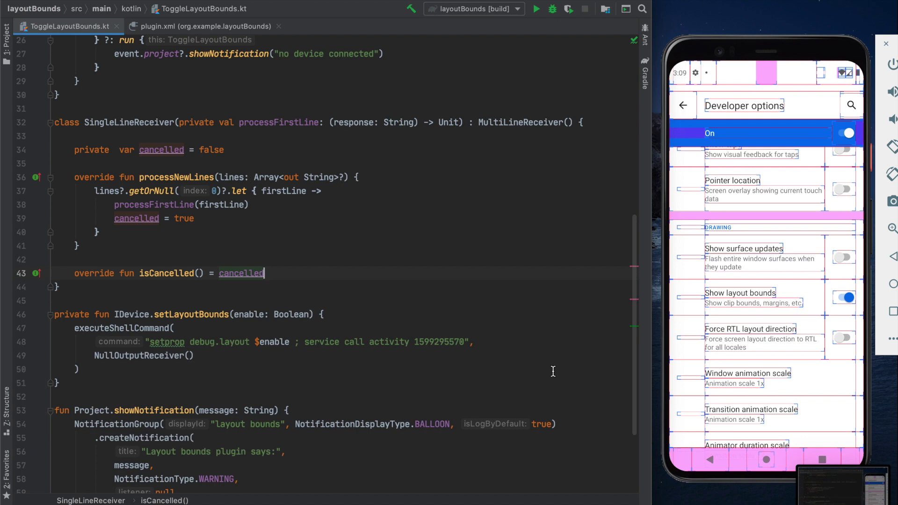
scroll(554, 371, "up", 4)
scroll(553, 371, "up", 3)
scroll(553, 372, "up", 1)
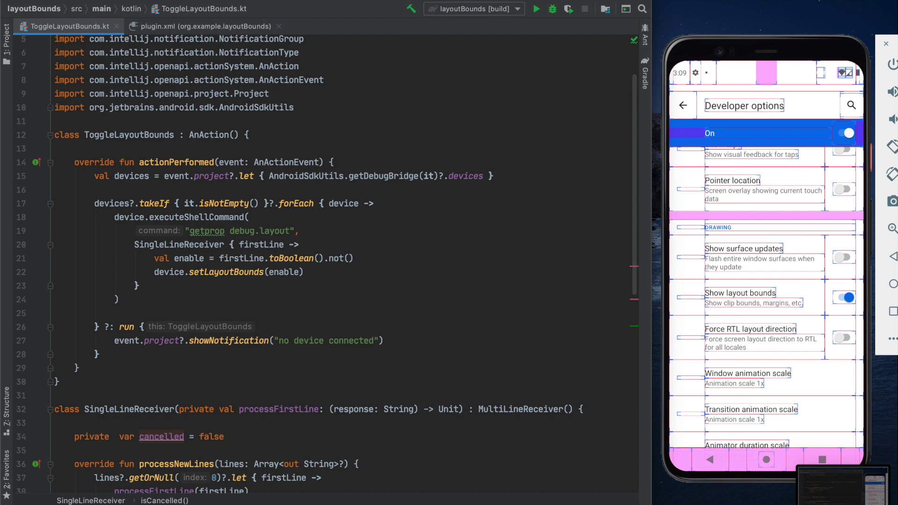
Step: In plugin.xml, change 'Show' to 'Toggle' in the action text, description and id (ToggleLayoutBoundsId)
left_click(210, 27)
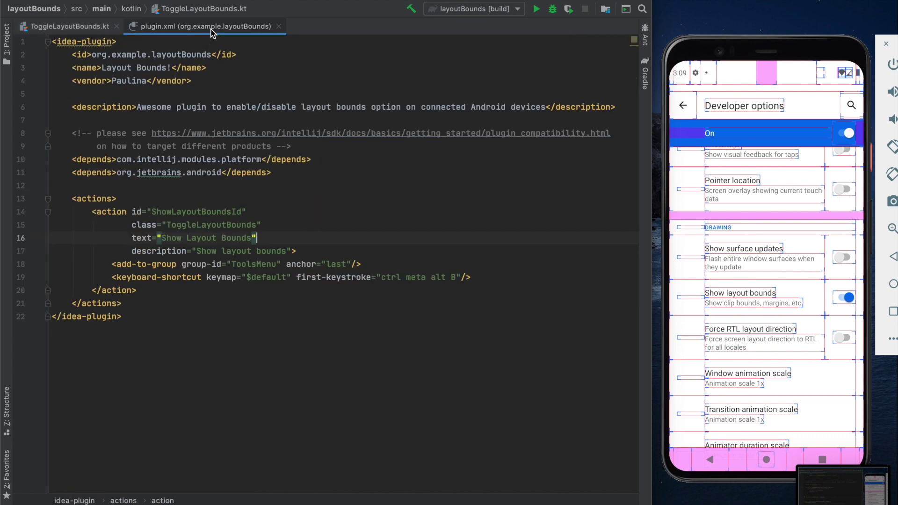
left_click_drag(181, 238, 161, 237)
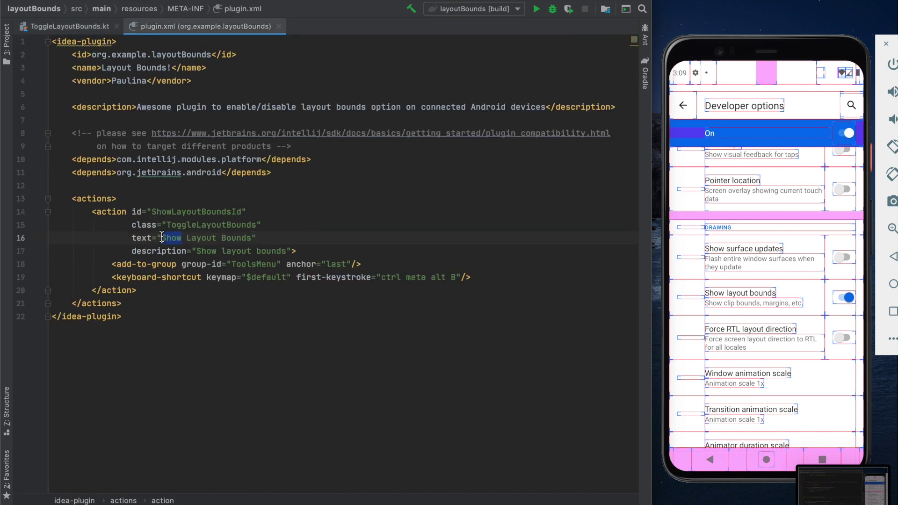
key("BackSpace")
type("Togg")
type("le")
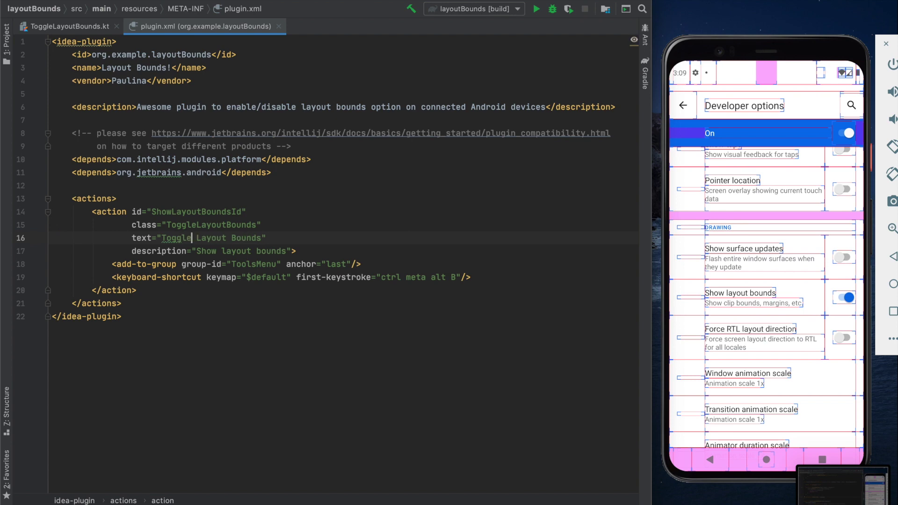
left_click_drag(218, 252, 197, 254)
type("Toggle")
left_click_drag(175, 212, 153, 211)
key("BackSpace")
type("T")
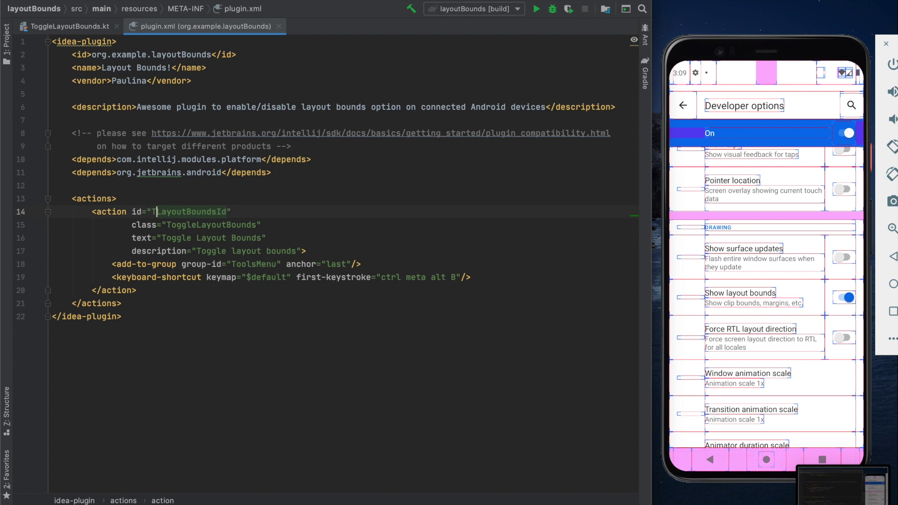
type("oggle")
left_click(645, 76)
Step: Run the Gradle build task to rebuild and install the Layout Bounds! plugin
left_click(577, 112)
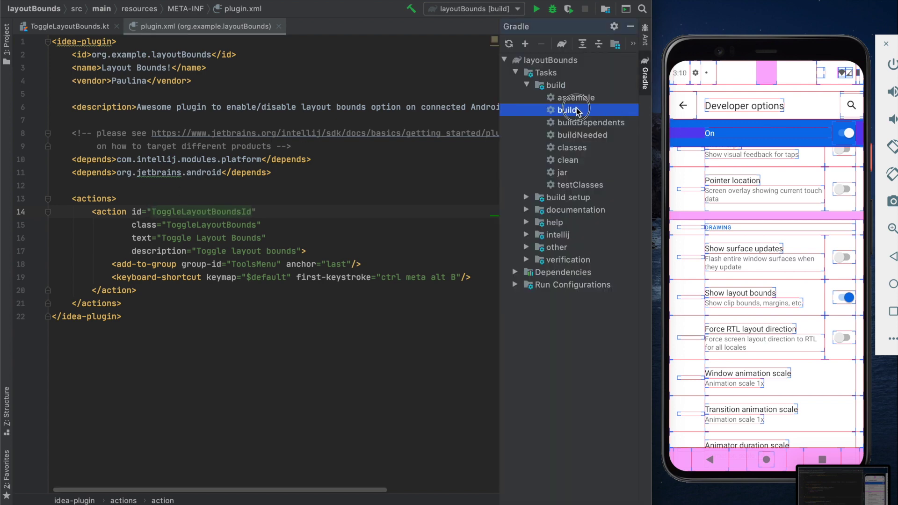
double_click(576, 111)
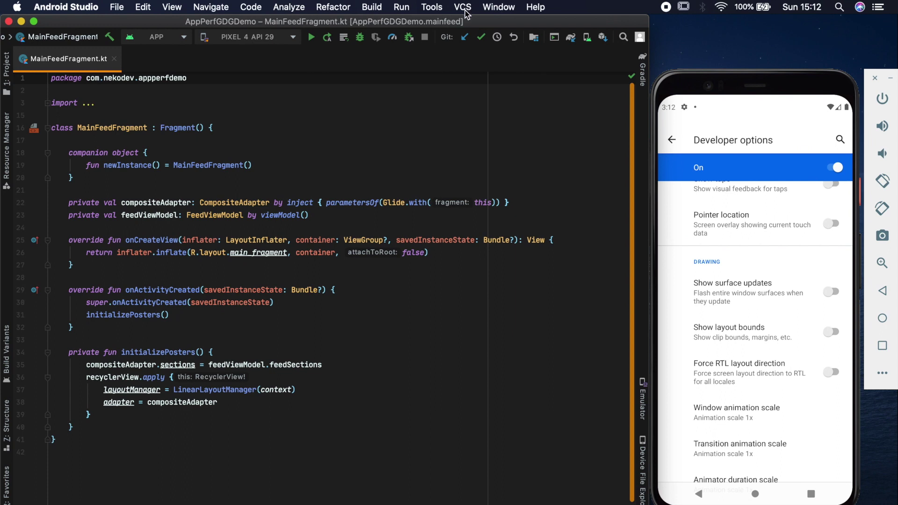
left_click(432, 7)
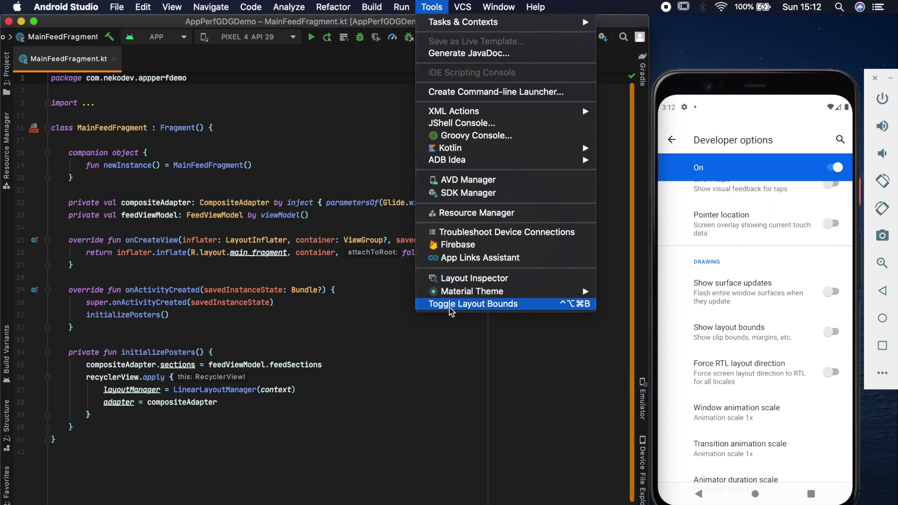
left_click(549, 305)
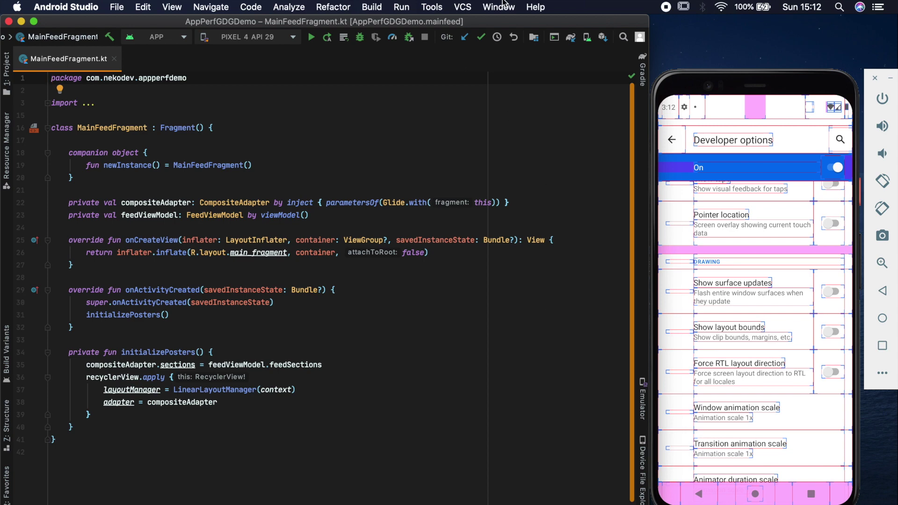
left_click(468, 11)
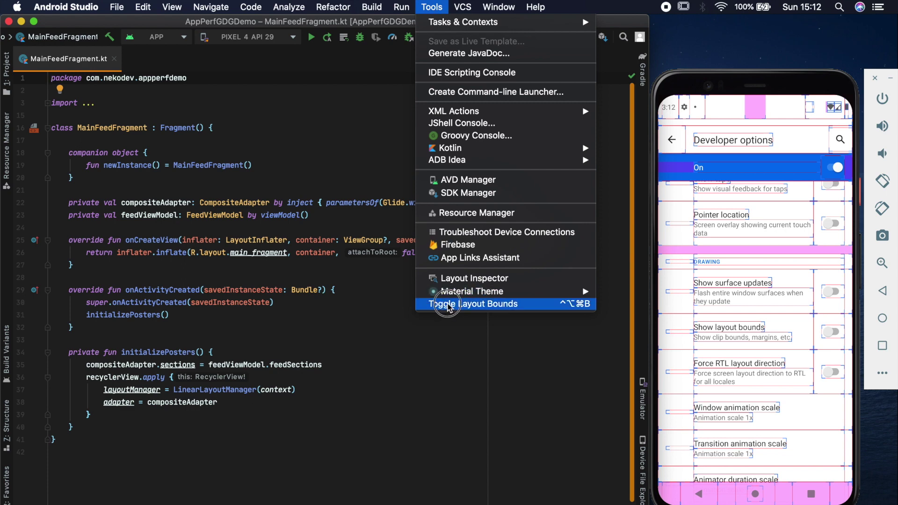
left_click(449, 304)
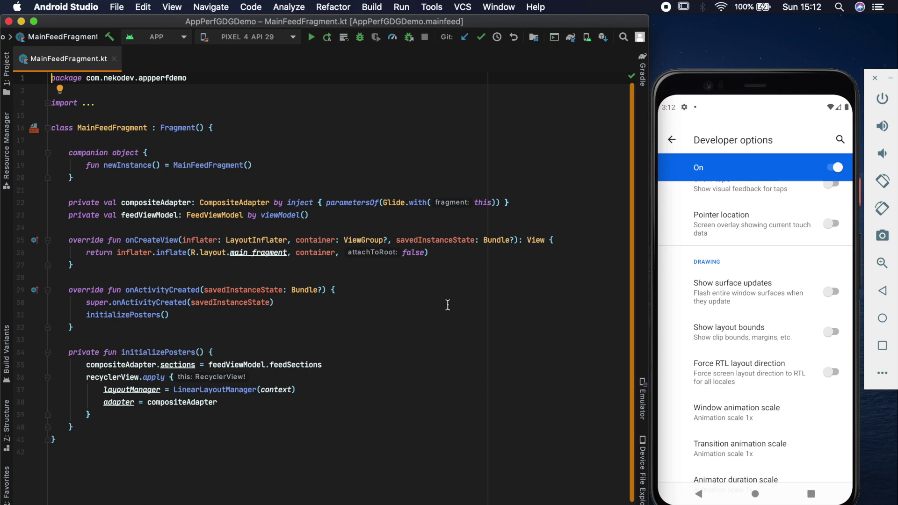
key("ctrl+alt+super+b")
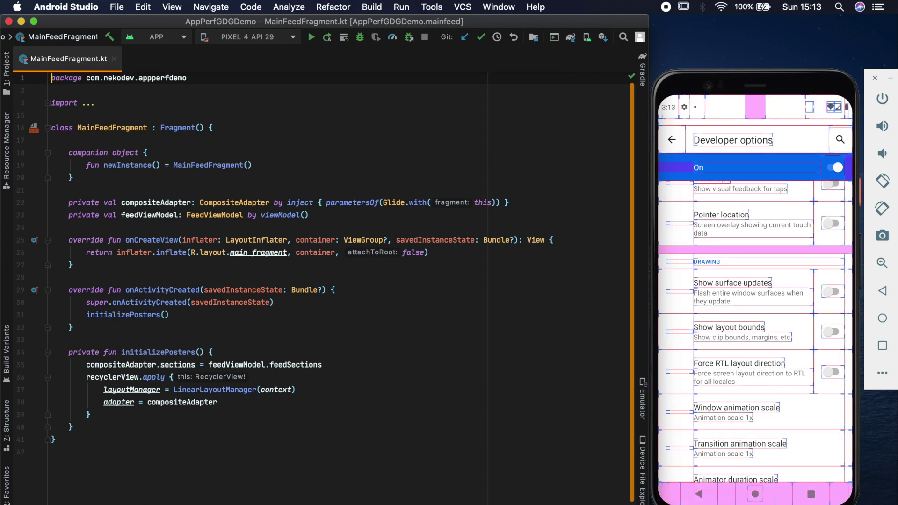
key("shift")
key("shift")
type("toggle lay")
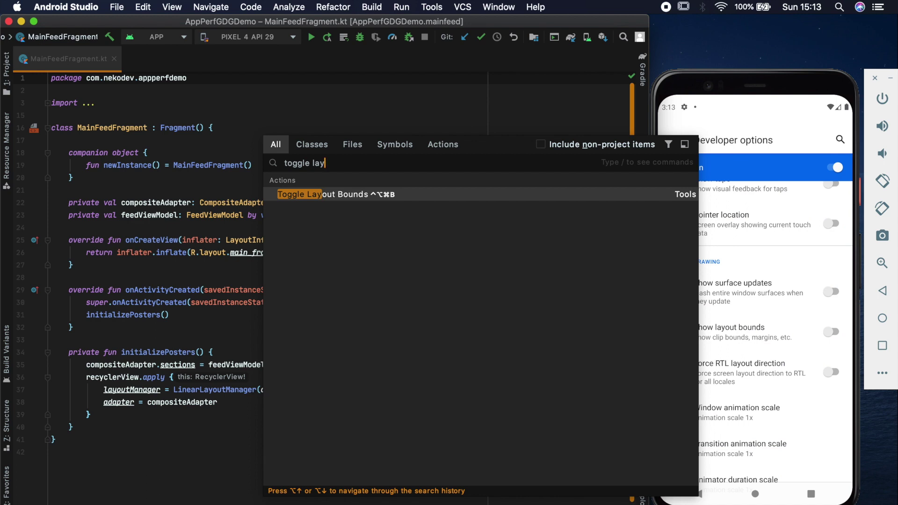
key("Return")
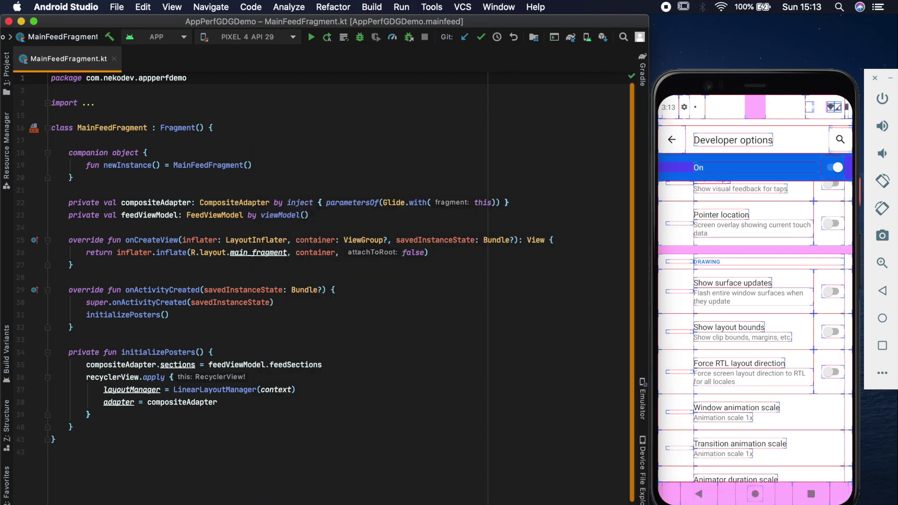
key("ctrl+alt+super+b")
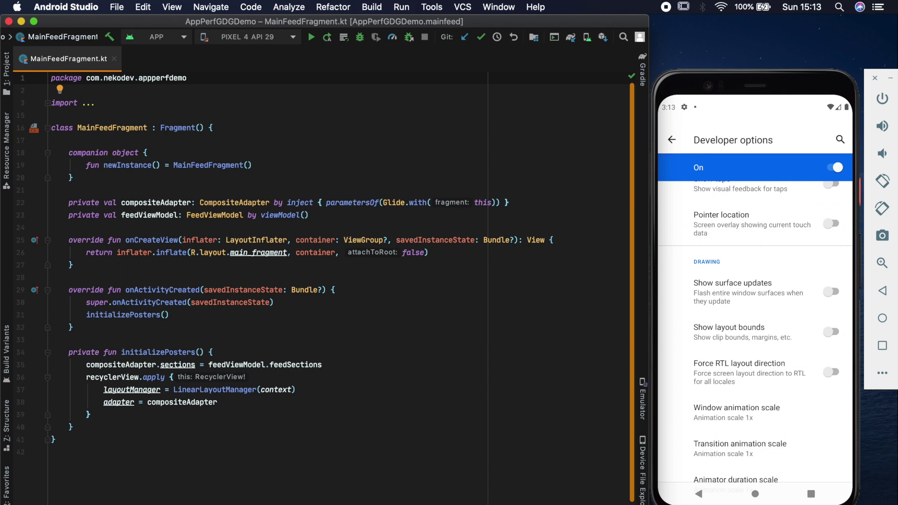